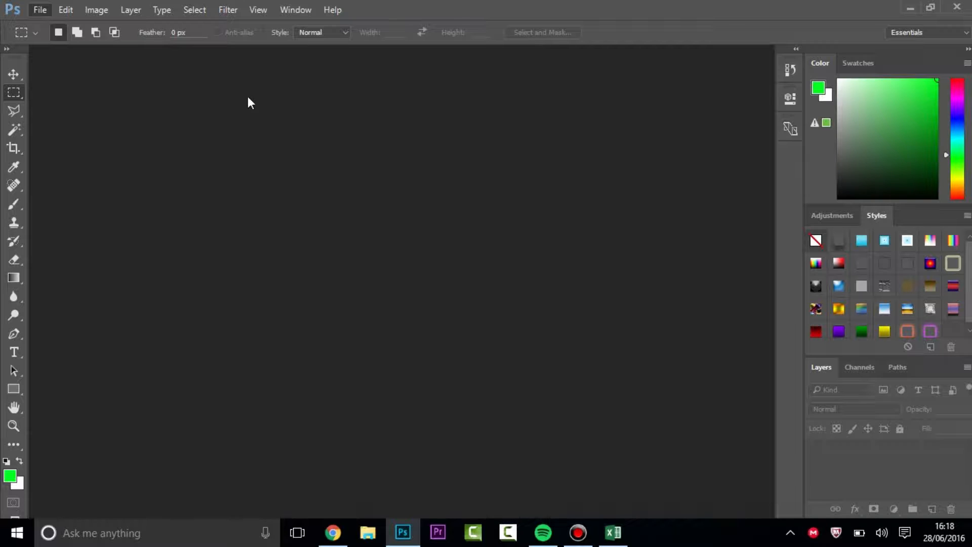
Step: Create a 1280 by 720 pixel document at 72 pixels/centimeter with transparent background, saving the settings as a preset
{"action": "key", "text": "ctrl+n"}
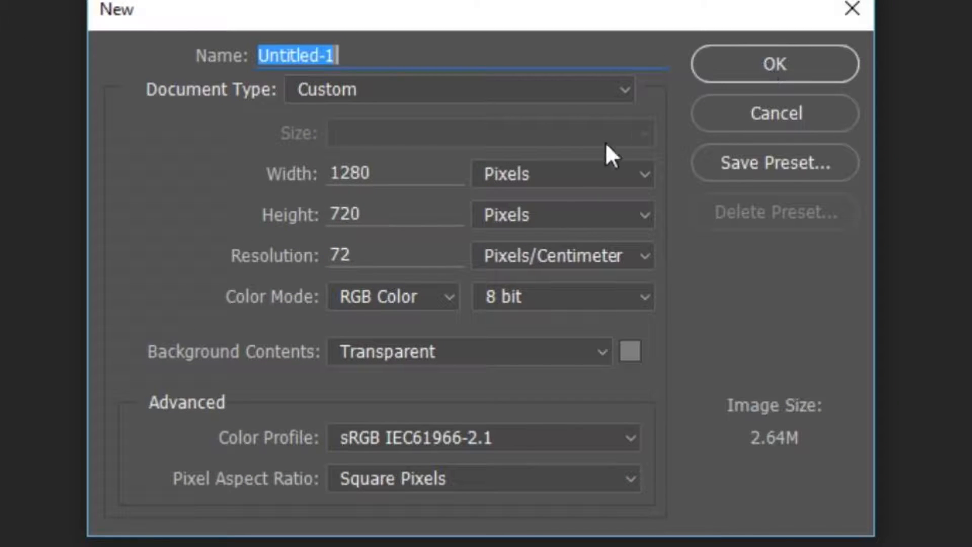
{"action": "left_click", "coordinate": [305, 181]}
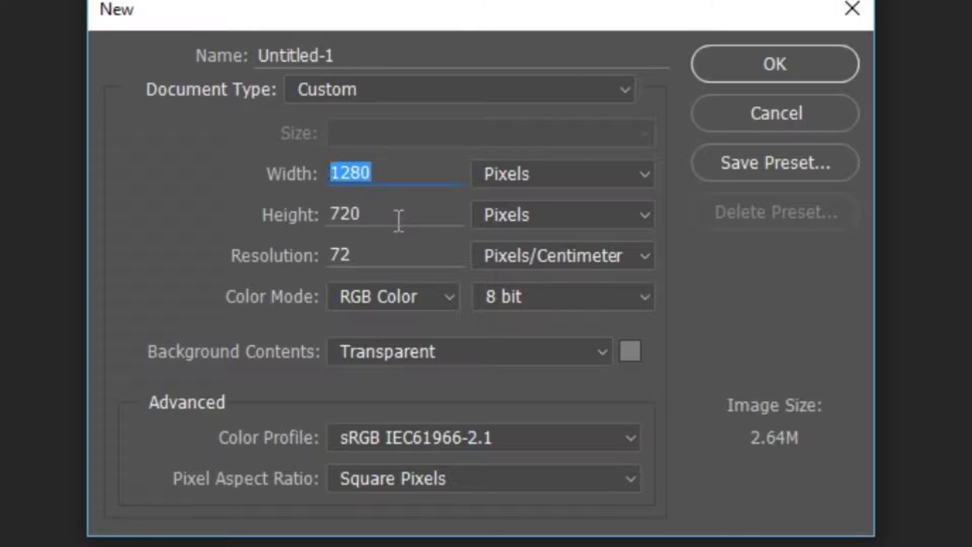
{"action": "key", "text": "Tab"}
{"action": "left_click", "coordinate": [386, 255]}
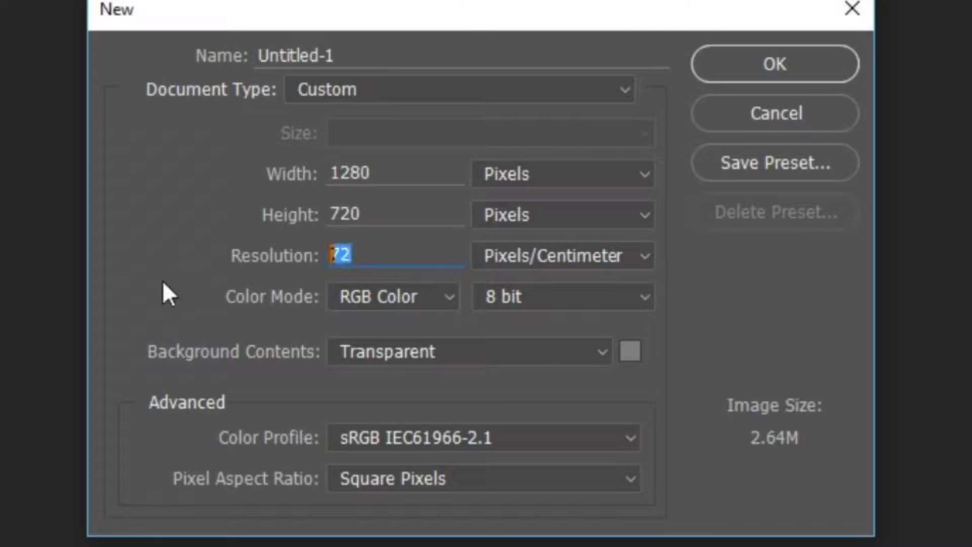
{"action": "left_click", "coordinate": [767, 179]}
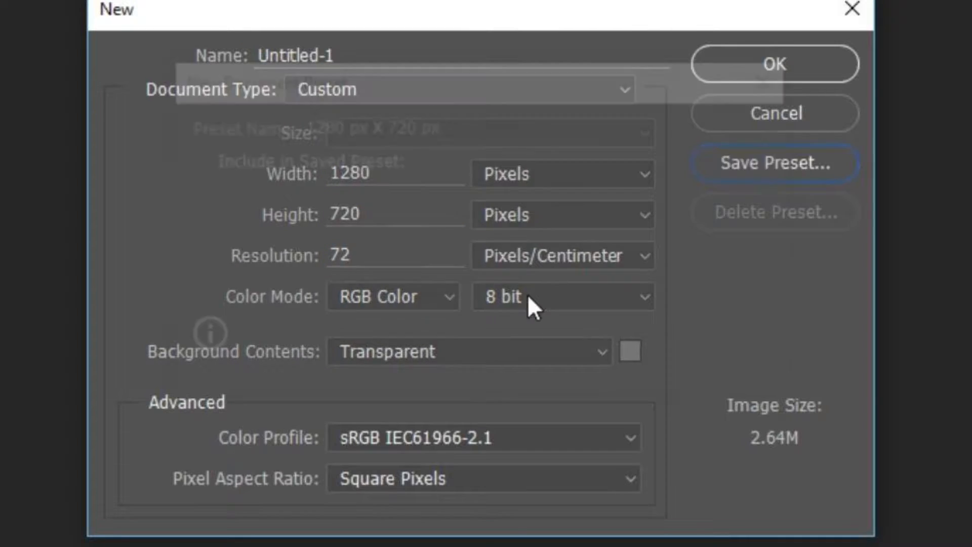
{"action": "key", "text": "Return"}
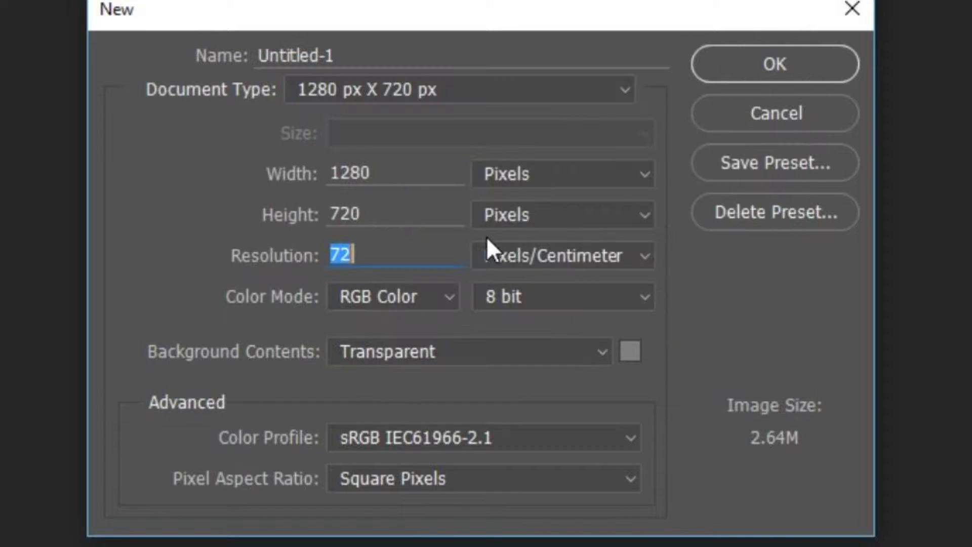
{"action": "left_click", "coordinate": [742, 62]}
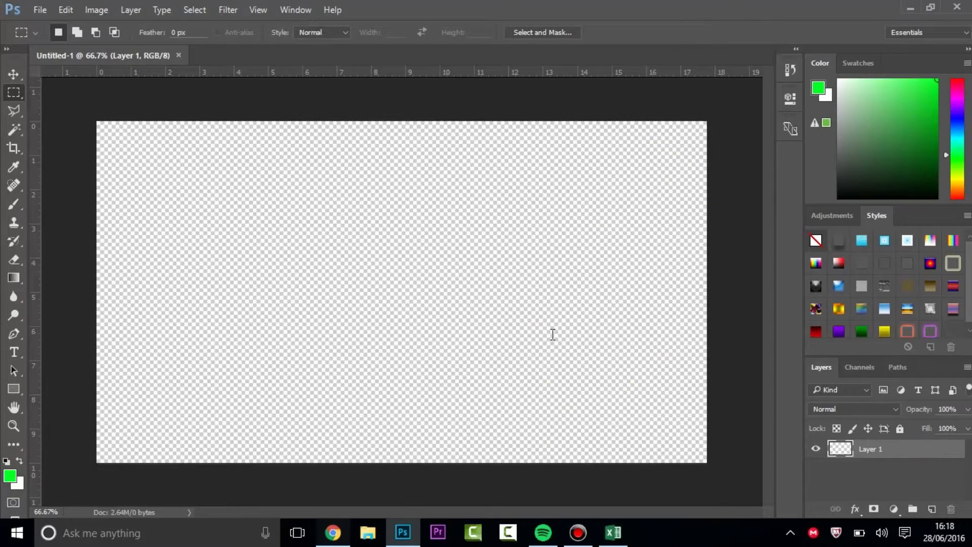
Step: Place the desktop images sick, i cant watch and gag into the new document as separate layers
{"action": "key", "text": "alt+Tab"}
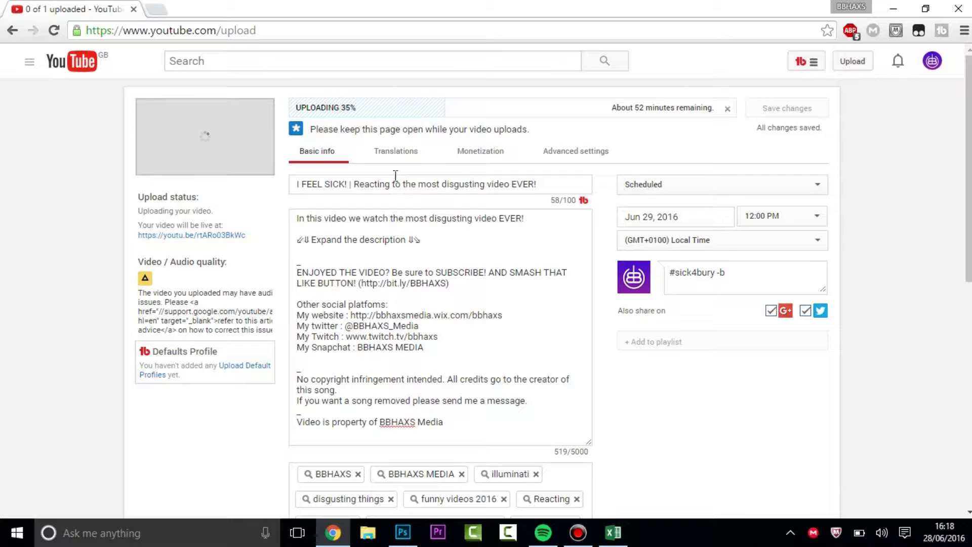
{"action": "left_click", "coordinate": [893, 9]}
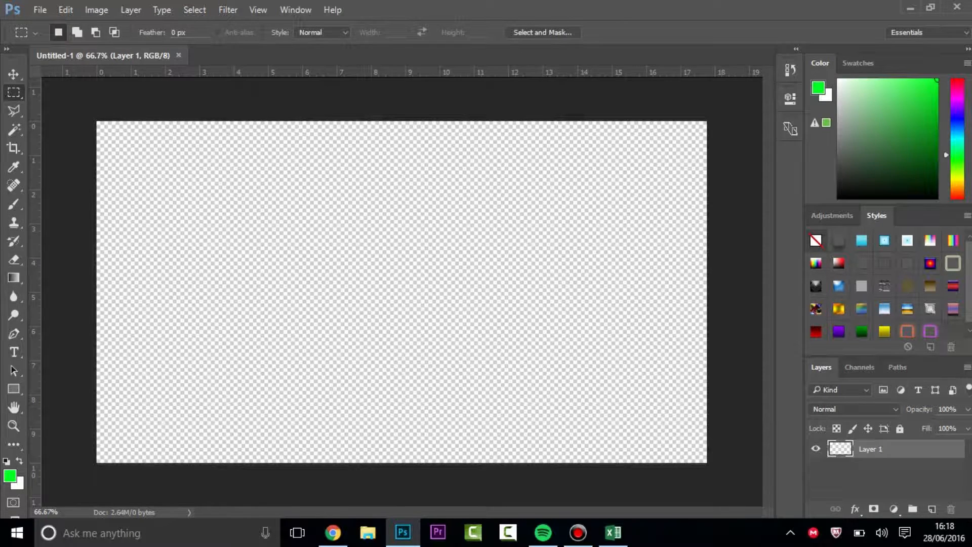
{"action": "left_click", "coordinate": [969, 531]}
{"action": "left_click", "coordinate": [414, 378]}
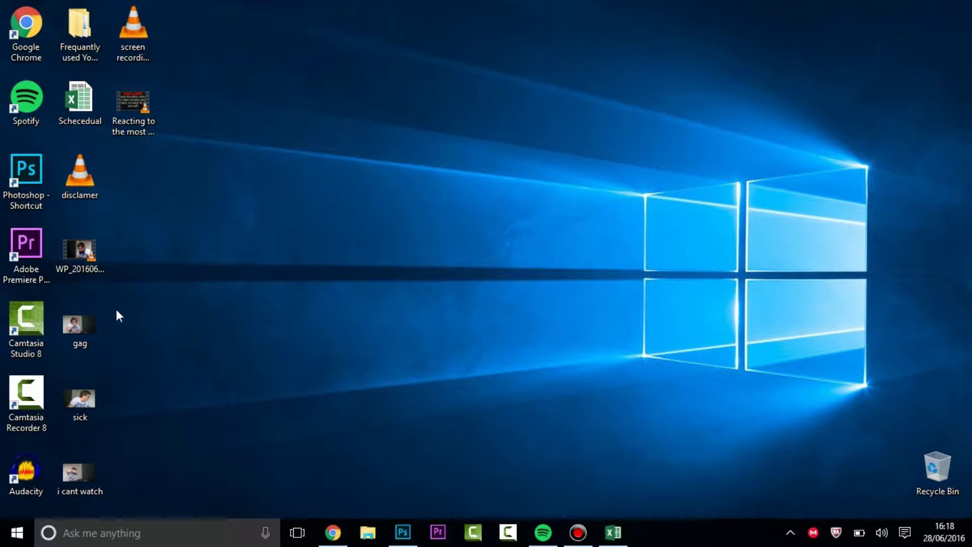
{"action": "left_click_drag", "start_coordinate": [117, 309], "coordinate": [76, 472]}
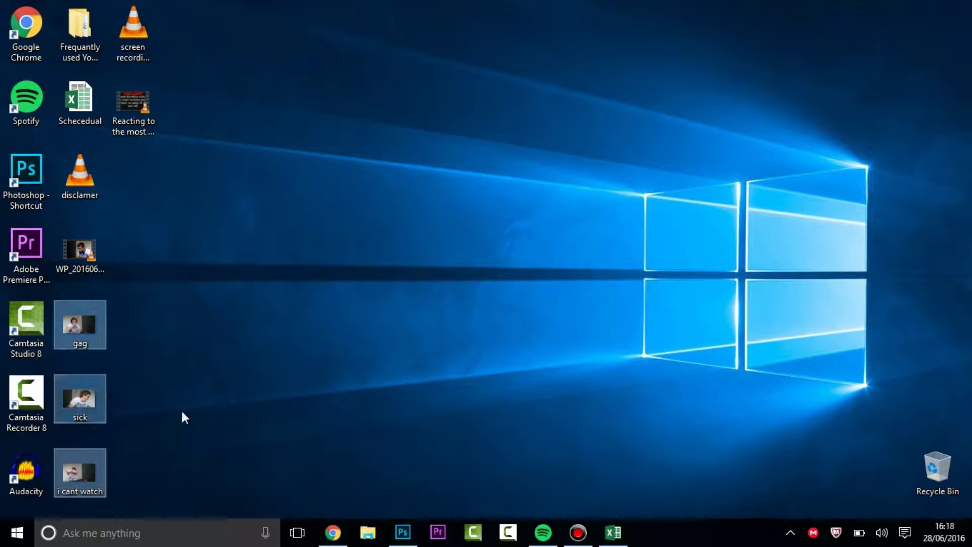
{"action": "left_click_drag", "start_coordinate": [181, 411], "coordinate": [434, 390]}
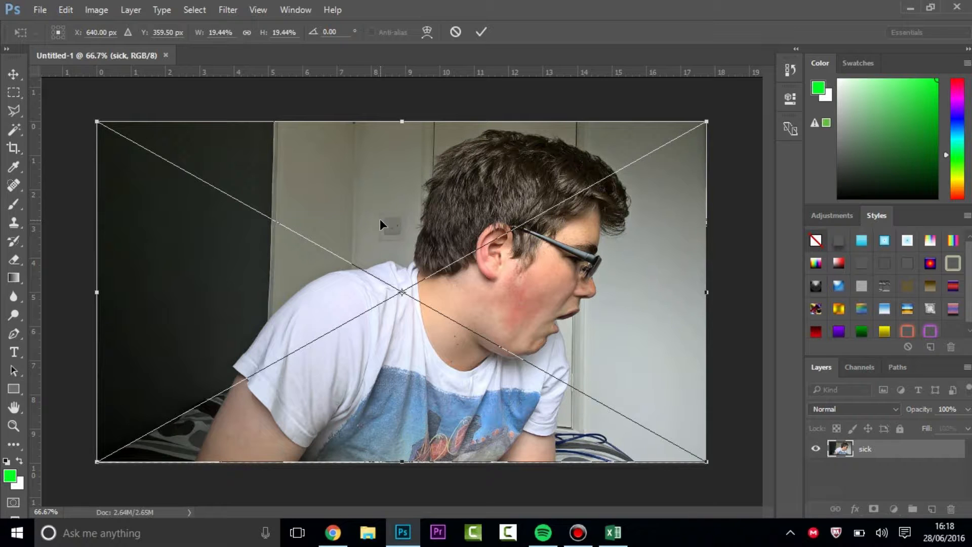
{"action": "key", "text": "Return"}
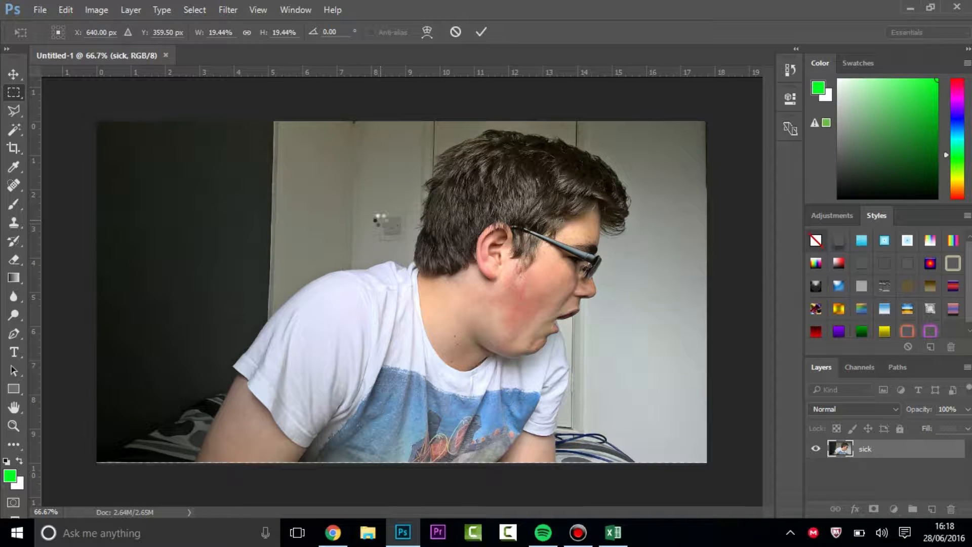
{"action": "key", "text": "Return"}
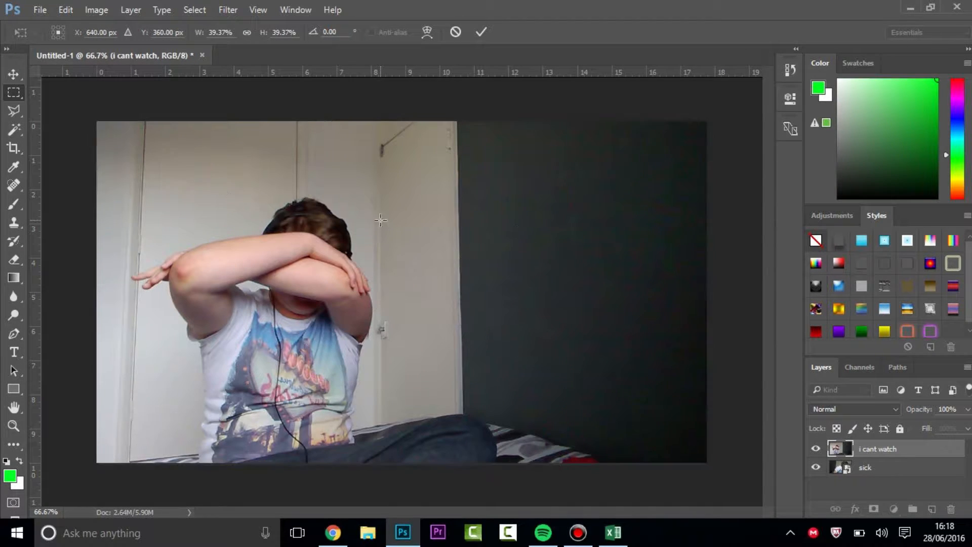
{"action": "key", "text": "Return"}
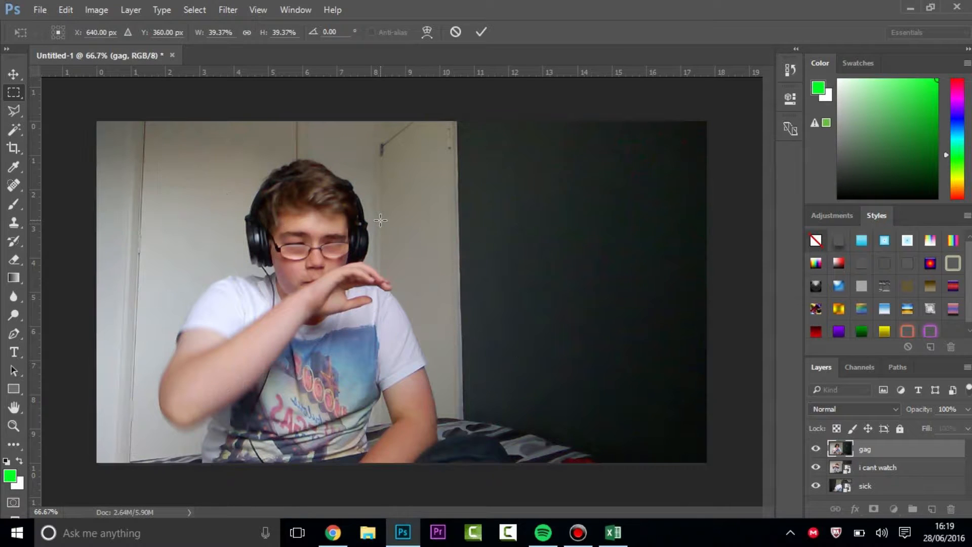
Step: Hide the gag and i cant watch layers and move the sick layer to the top of the stack
{"action": "left_click", "coordinate": [815, 451]}
{"action": "left_click", "coordinate": [815, 466]}
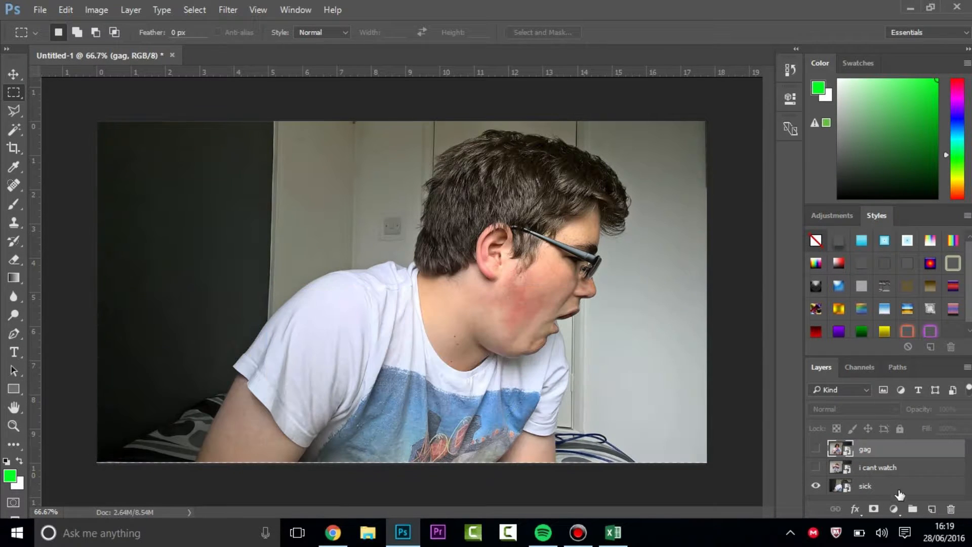
{"action": "left_click_drag", "start_coordinate": [899, 493], "coordinate": [896, 448]}
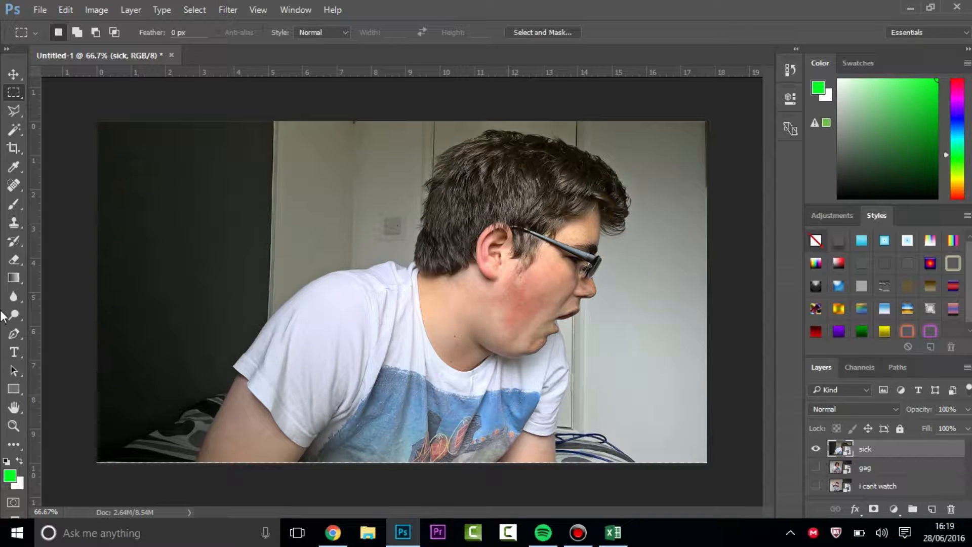
Step: Start a Pen tool path at the photo's bottom edge and trace up the near arm to the shirt sleeve
{"action": "left_click", "coordinate": [14, 335]}
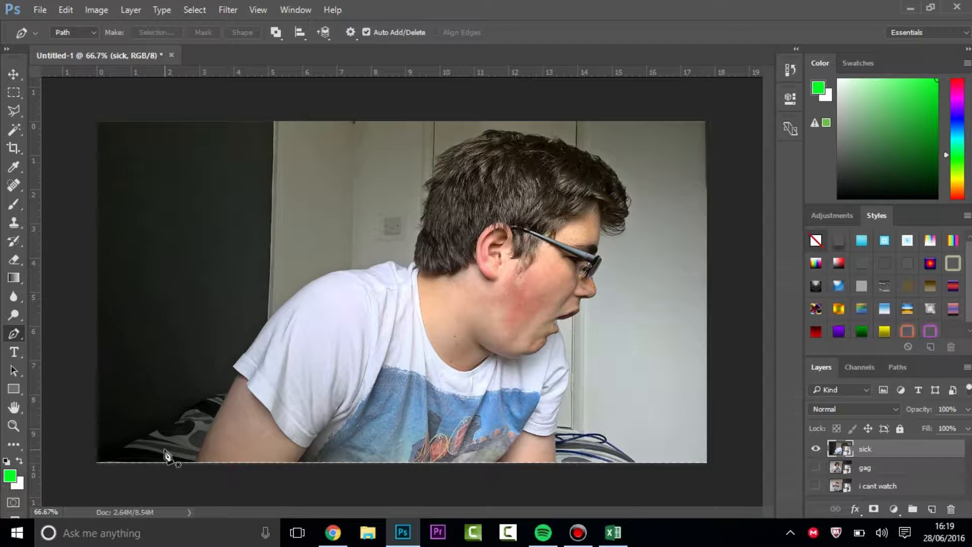
{"action": "key", "text": "ctrl+plus"}
{"action": "key", "text": "ctrl+plus"}
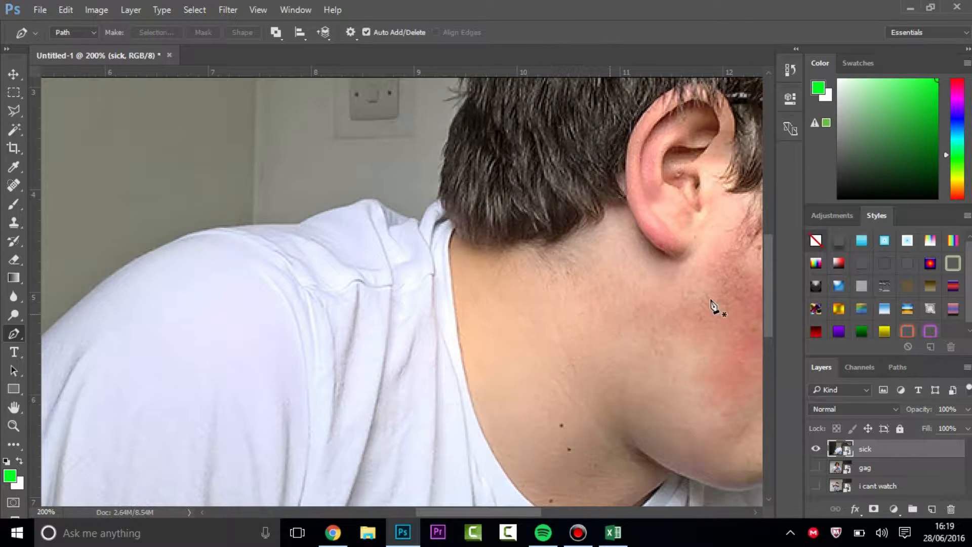
{"action": "left_click_drag", "start_coordinate": [767, 298], "coordinate": [777, 414]}
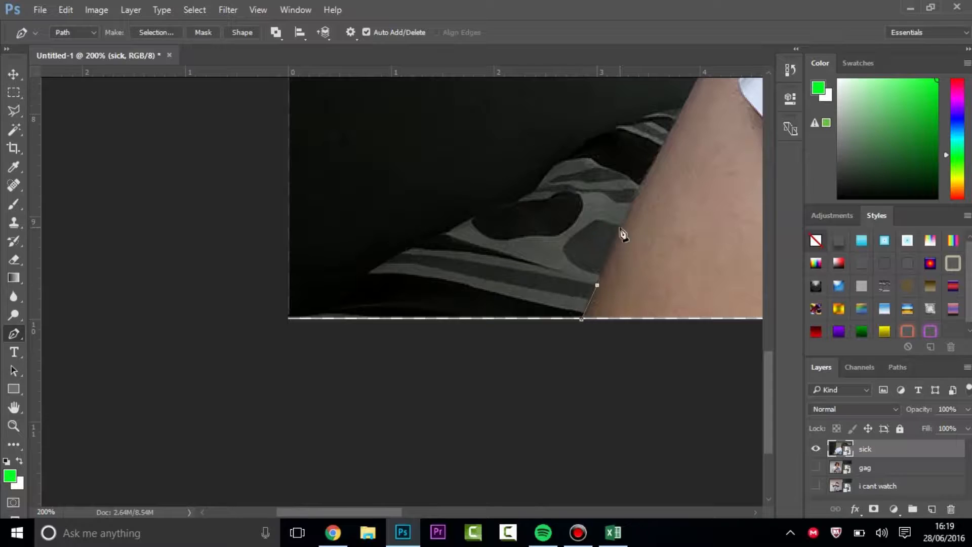
{"action": "left_click", "coordinate": [621, 230]}
{"action": "left_click", "coordinate": [646, 171]}
{"action": "left_click", "coordinate": [685, 106]}
{"action": "left_click_drag", "start_coordinate": [685, 106], "coordinate": [566, 328]}
{"action": "left_click", "coordinate": [594, 274]}
{"action": "left_click", "coordinate": [577, 254]}
{"action": "left_click", "coordinate": [597, 228]}
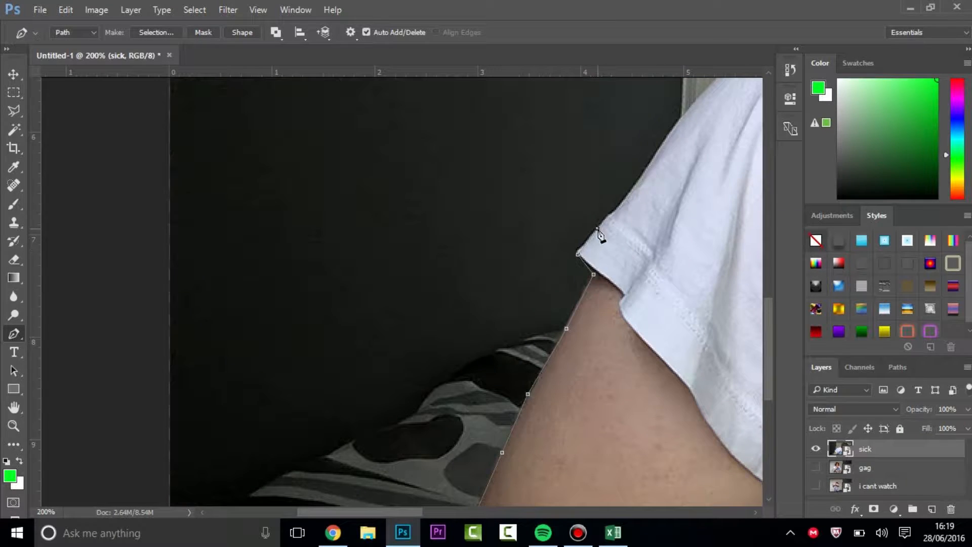
Step: Continue the pen path along the sleeve and over the shoulder to the back of the neck
{"action": "left_click_drag", "start_coordinate": [346, 512], "coordinate": [424, 512]}
{"action": "left_click_drag", "start_coordinate": [768, 350], "coordinate": [768, 309]}
{"action": "left_click", "coordinate": [326, 189]}
{"action": "left_click", "coordinate": [435, 133]}
{"action": "left_click", "coordinate": [599, 103]}
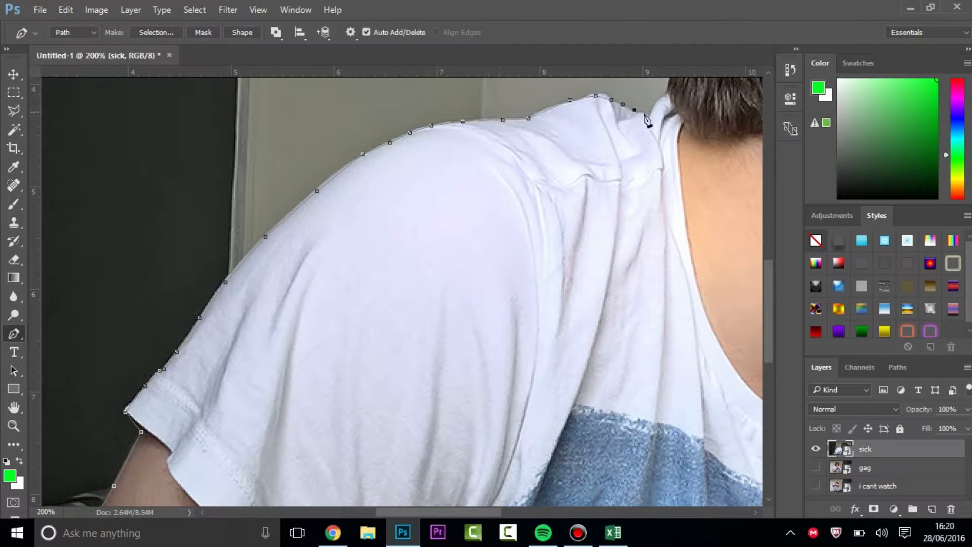
{"action": "left_click", "coordinate": [672, 102]}
Step: Trace the pen path up the back of the head along the hair edge
{"action": "left_click_drag", "start_coordinate": [435, 512], "coordinate": [485, 512]}
{"action": "left_click_drag", "start_coordinate": [768, 328], "coordinate": [769, 248]}
{"action": "left_click", "coordinate": [465, 130]}
{"action": "left_click", "coordinate": [524, 98]}
Step: Skip to the next song in Spotify
{"action": "mouse_move", "coordinate": [543, 533]}
{"action": "left_click", "coordinate": [564, 500]}
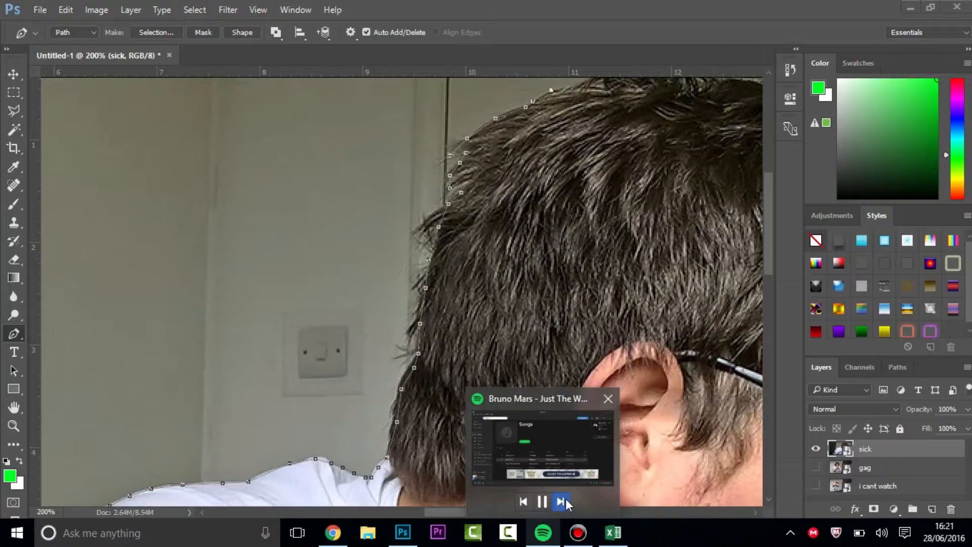
Step: Continue the pen path across the top of the hair and down towards the fringe
{"action": "left_click_drag", "start_coordinate": [507, 512], "coordinate": [537, 512]}
{"action": "left_click_drag", "start_coordinate": [769, 228], "coordinate": [769, 204]}
{"action": "left_click", "coordinate": [378, 179]}
{"action": "left_click", "coordinate": [397, 176]}
{"action": "left_click", "coordinate": [430, 163]}
{"action": "left_click", "coordinate": [490, 154]}
{"action": "left_click", "coordinate": [632, 194]}
{"action": "left_click", "coordinate": [706, 206]}
{"action": "left_click_drag", "start_coordinate": [518, 512], "coordinate": [561, 511]}
{"action": "left_click", "coordinate": [518, 235]}
{"action": "left_click", "coordinate": [572, 288]}
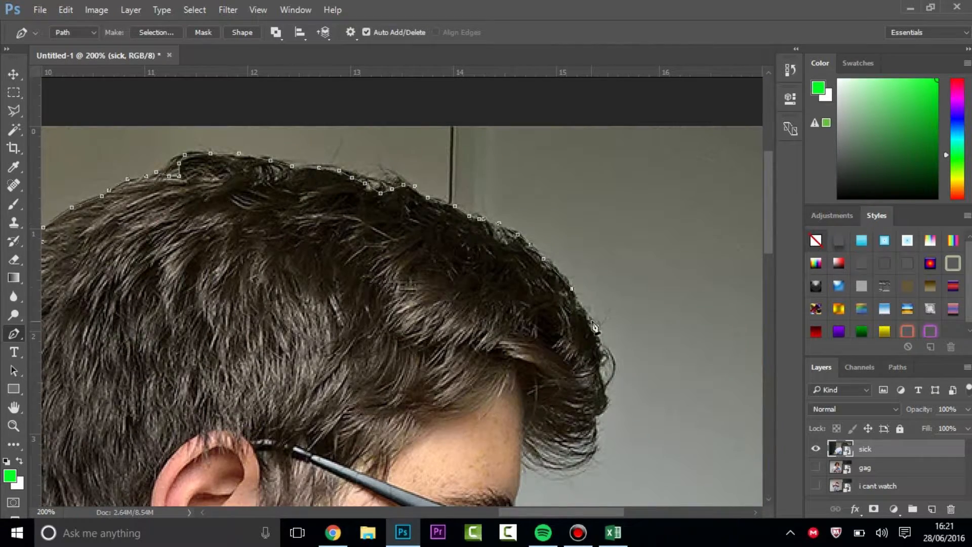
Step: Trace the pen path around the underside of the fringe and down the forehead
{"action": "left_click", "coordinate": [595, 459]}
{"action": "left_click", "coordinate": [564, 468]}
{"action": "left_click", "coordinate": [544, 465]}
{"action": "left_click", "coordinate": [524, 450]}
{"action": "left_click", "coordinate": [520, 467]}
{"action": "left_click", "coordinate": [517, 489]}
Step: Outline the front of the glasses with closely spaced pen path points
{"action": "left_click_drag", "start_coordinate": [768, 236], "coordinate": [768, 309]}
{"action": "left_click", "coordinate": [527, 239]}
{"action": "left_click", "coordinate": [519, 254]}
{"action": "left_click", "coordinate": [509, 271]}
{"action": "left_click", "coordinate": [498, 284]}
{"action": "left_click", "coordinate": [488, 294]}
{"action": "left_click", "coordinate": [478, 296]}
{"action": "left_click", "coordinate": [471, 292]}
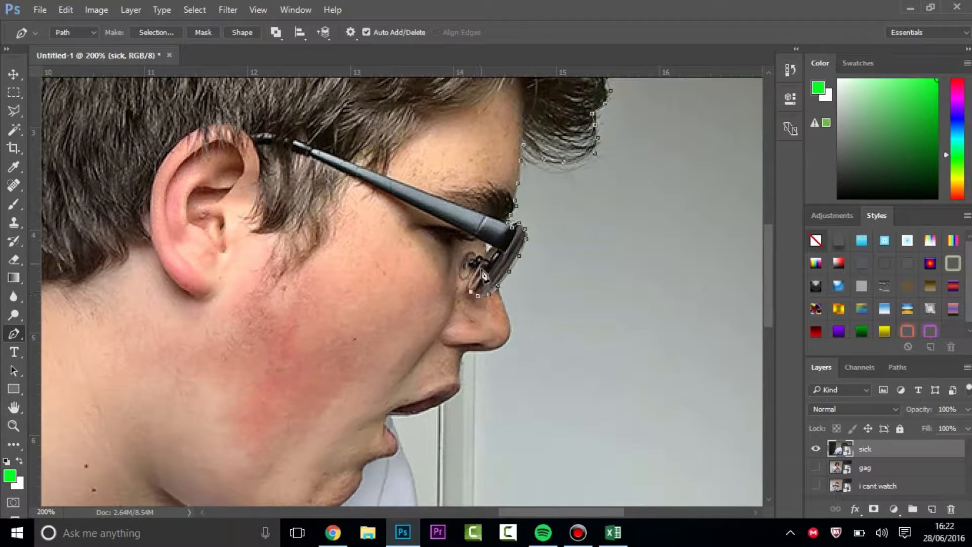
Step: Trace the pen path around the nose and mouth to the lower lip
{"action": "left_click", "coordinate": [509, 328]}
{"action": "left_click", "coordinate": [473, 352]}
{"action": "left_click", "coordinate": [460, 382]}
{"action": "left_click", "coordinate": [414, 414]}
{"action": "left_click", "coordinate": [395, 435]}
{"action": "left_click", "coordinate": [399, 447]}
Step: Continue the pen path down the front edge of the shirt and far sleeve to the arm
{"action": "left_click_drag", "start_coordinate": [768, 288], "coordinate": [769, 359]}
{"action": "left_click", "coordinate": [409, 181]}
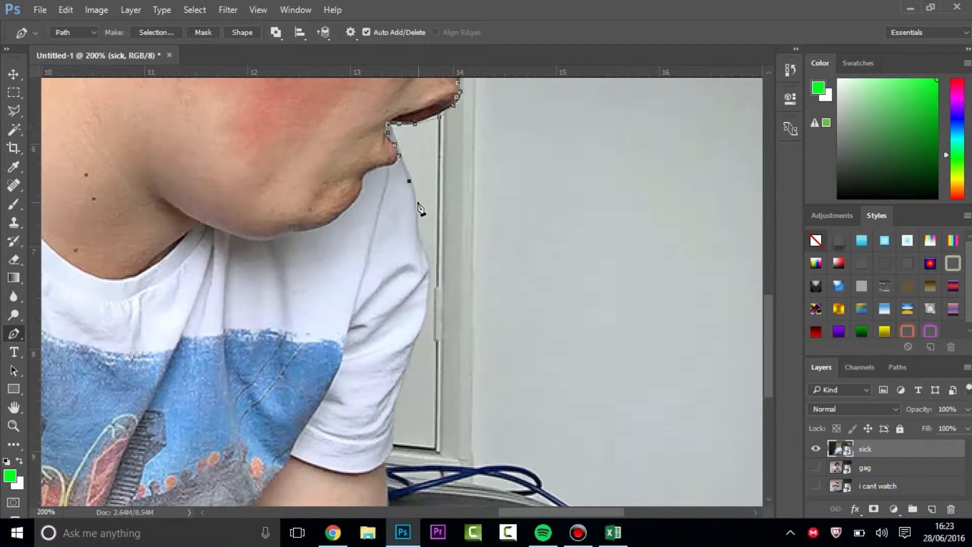
{"action": "left_click", "coordinate": [408, 369]}
{"action": "left_click", "coordinate": [399, 393]}
{"action": "left_click", "coordinate": [387, 479]}
Step: Extend the path down the far arm past the photo's bottom edge and close it at its starting point
{"action": "scroll", "coordinate": [386, 479], "scroll_direction": "down", "scroll_amount": 6}
{"action": "left_click", "coordinate": [388, 359]}
{"action": "left_click", "coordinate": [373, 391]}
{"action": "left_click_drag", "start_coordinate": [499, 512], "coordinate": [319, 511]}
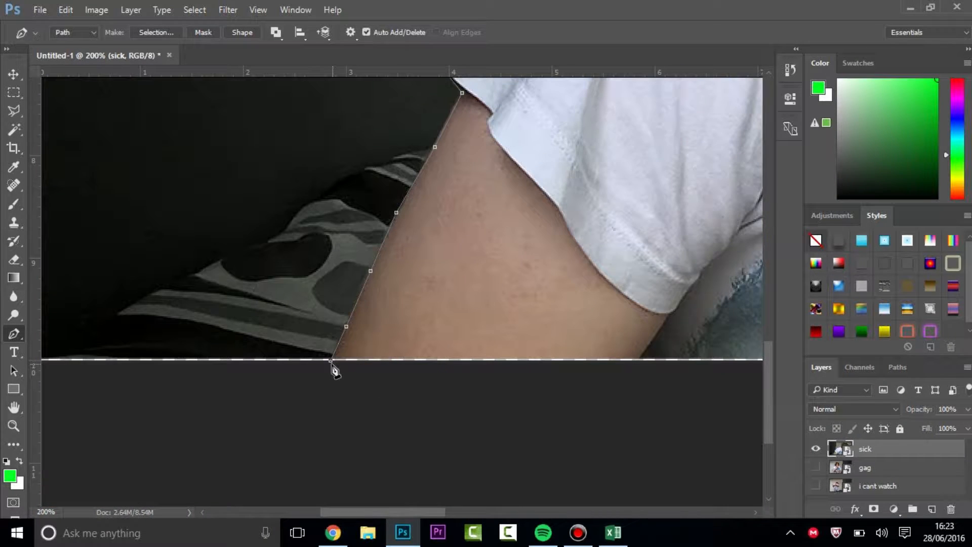
{"action": "left_click", "coordinate": [331, 361]}
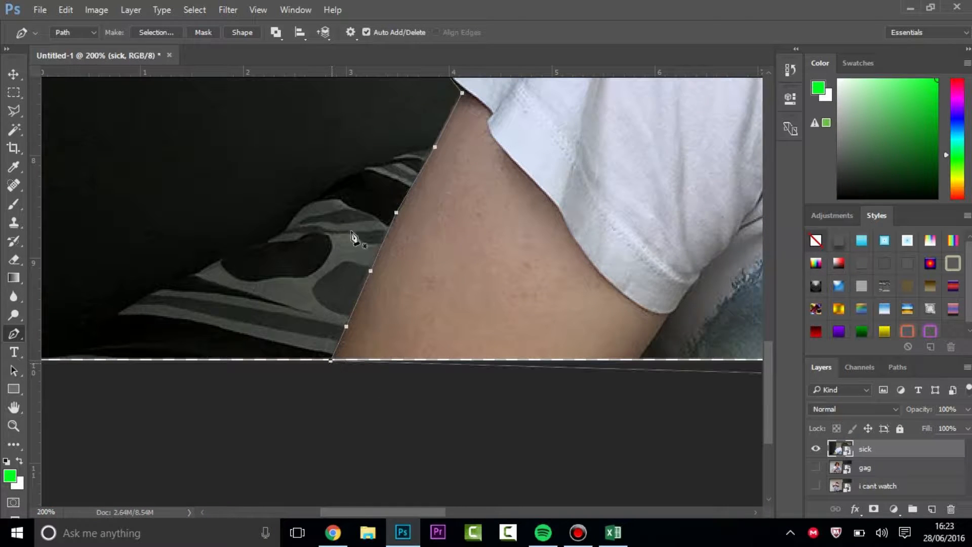
Step: Turn the path into a new anti-aliased selection with 0 pixels feather, copy it to a new layer and deselect
{"action": "left_click", "coordinate": [145, 31]}
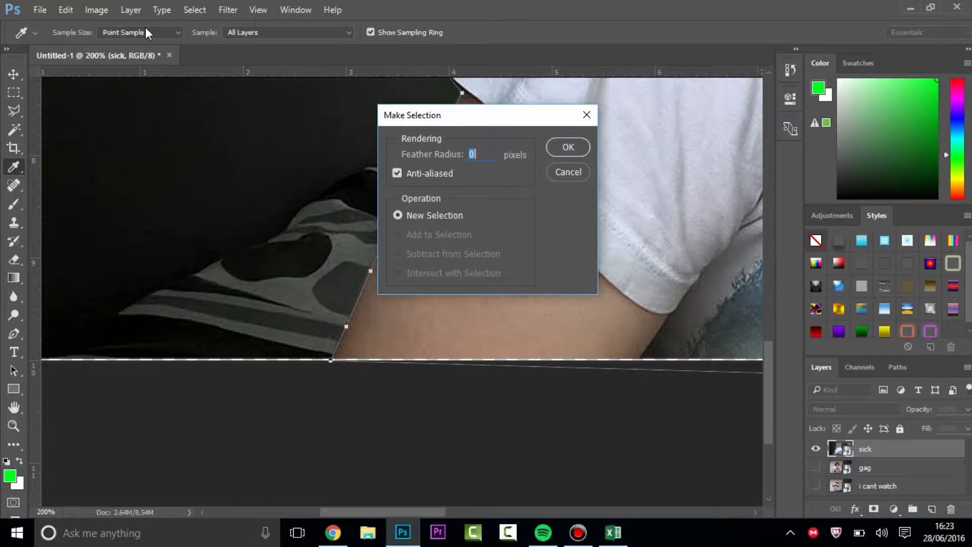
{"action": "key", "text": "Return"}
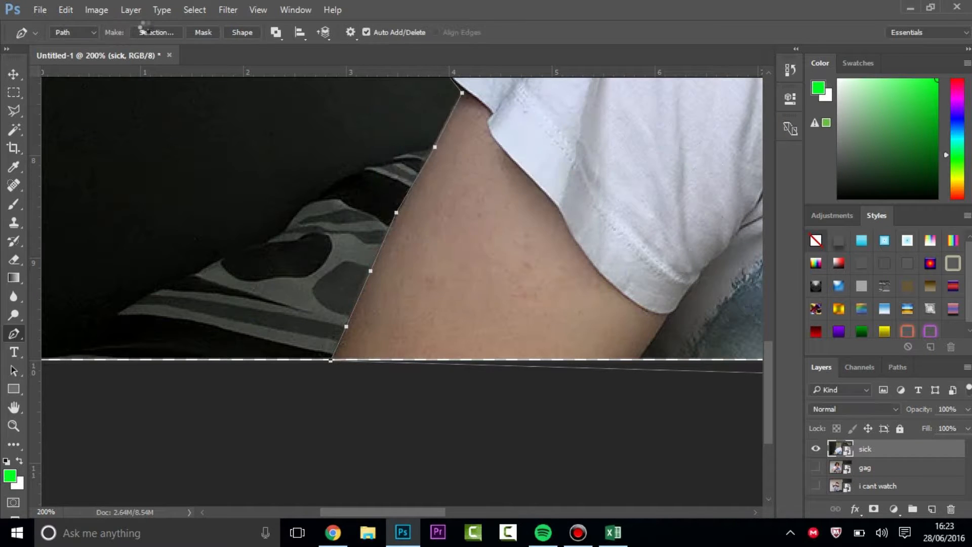
{"action": "key", "text": "ctrl+j"}
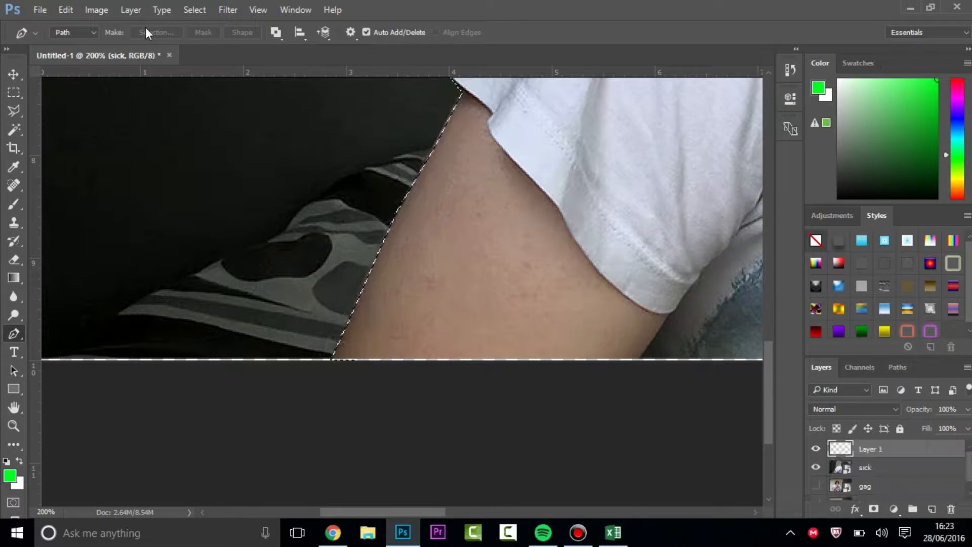
{"action": "key", "text": "ctrl+d"}
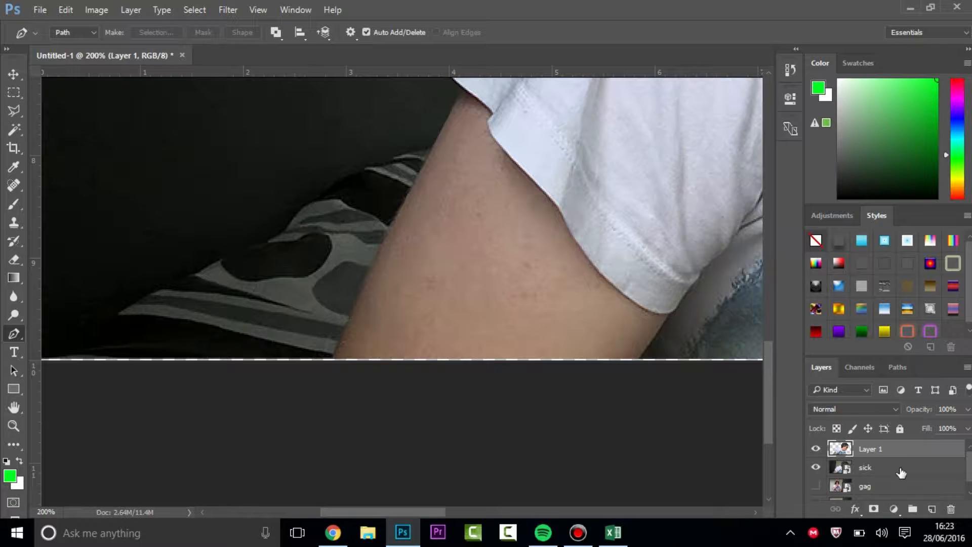
Step: Delete the original sick layer, leaving the cutout of the person on its own layer
{"action": "left_click", "coordinate": [901, 473]}
{"action": "key", "text": "Delete"}
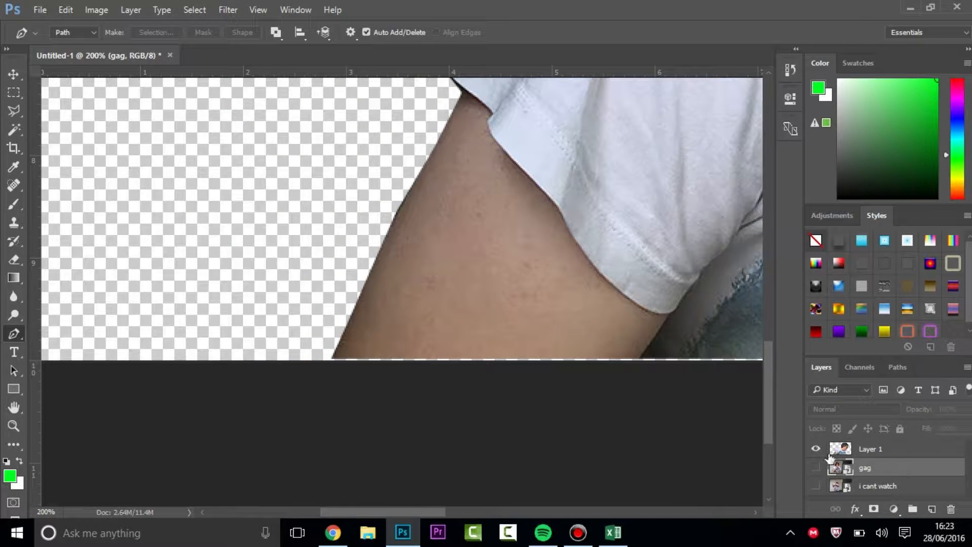
{"action": "key", "text": "ctrl+minus"}
{"action": "key", "text": "ctrl+minus"}
{"action": "key", "text": "ctrl+minus"}
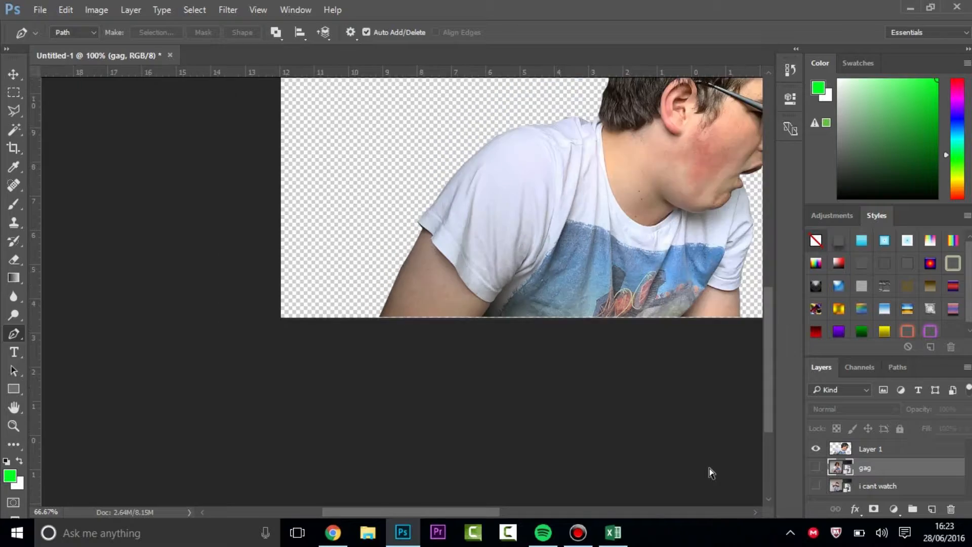
Step: Remove the pale background remnants from the underside of the fringe on the person's cutout layer with the Magic Wand
{"action": "key", "text": "ctrl+plus"}
{"action": "key", "text": "ctrl+plus"}
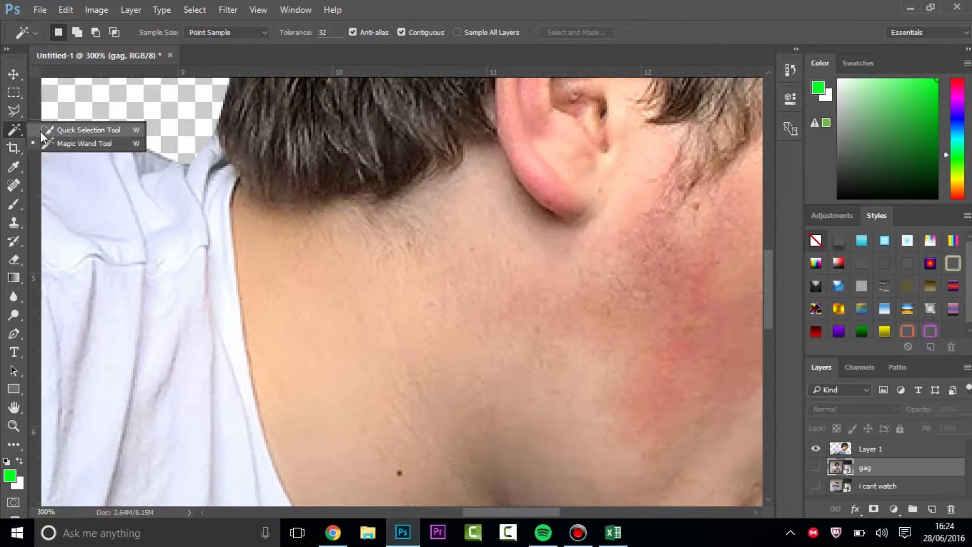
{"action": "left_click_drag", "start_coordinate": [43, 144], "coordinate": [46, 143]}
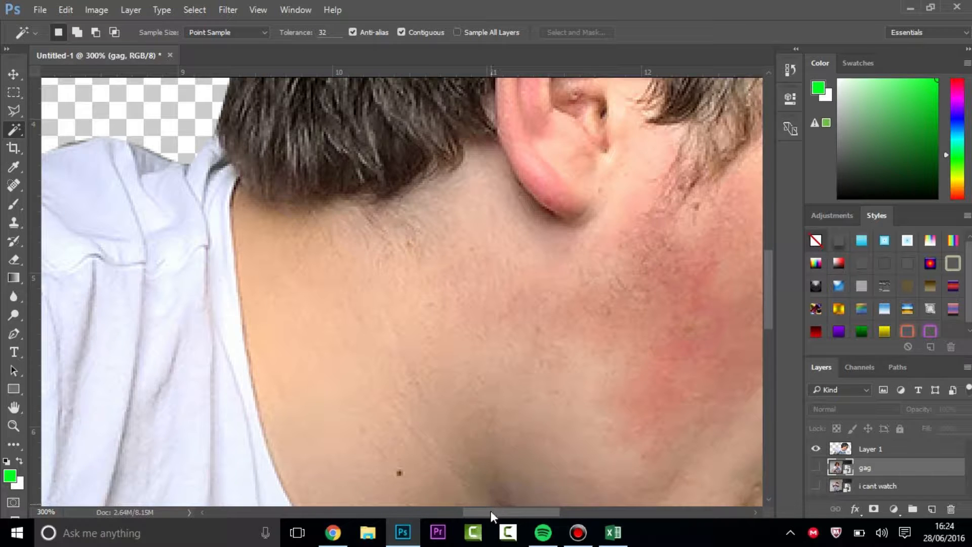
{"action": "left_click_drag", "start_coordinate": [490, 512], "coordinate": [574, 511]}
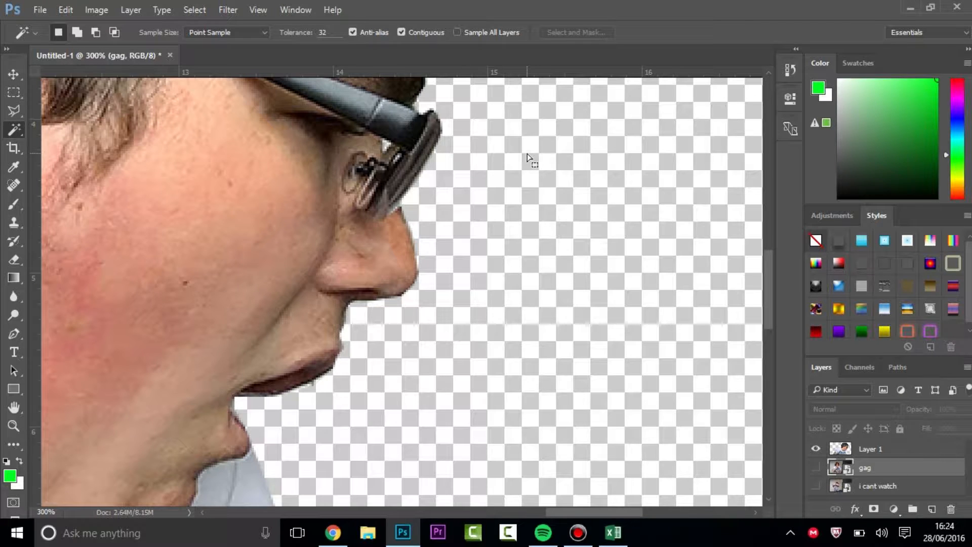
{"action": "left_click", "coordinate": [914, 452]}
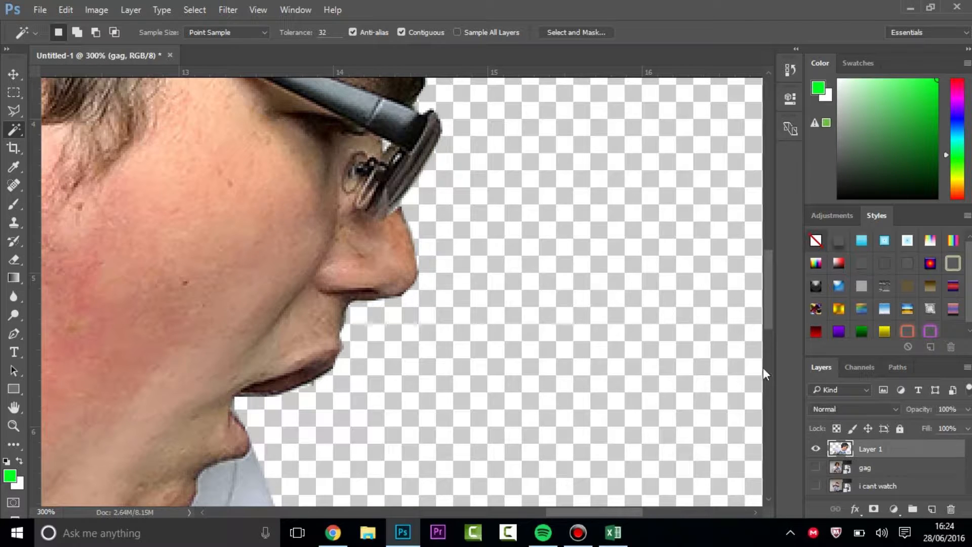
{"action": "scroll", "coordinate": [694, 161], "scroll_direction": "up", "scroll_amount": 5}
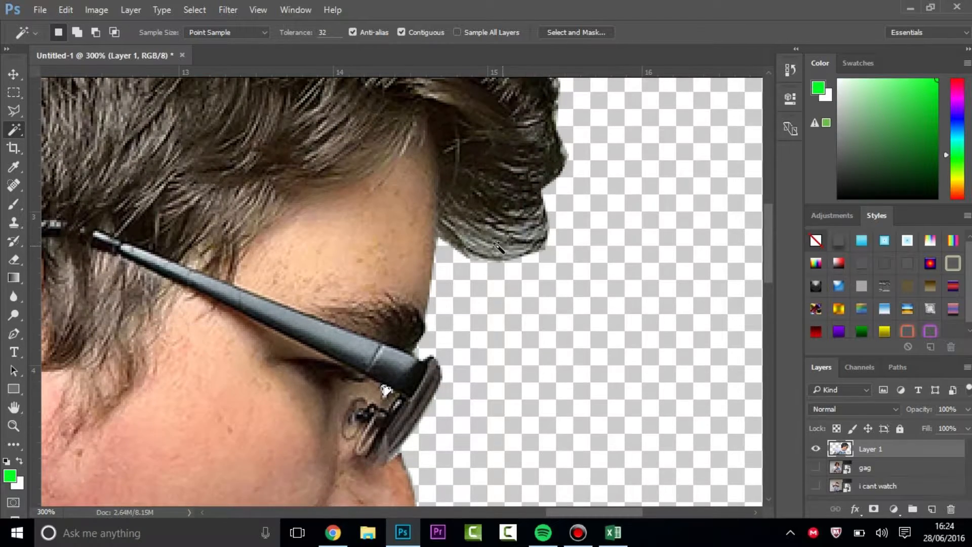
{"action": "left_click", "coordinate": [494, 225]}
{"action": "left_click", "coordinate": [504, 228]}
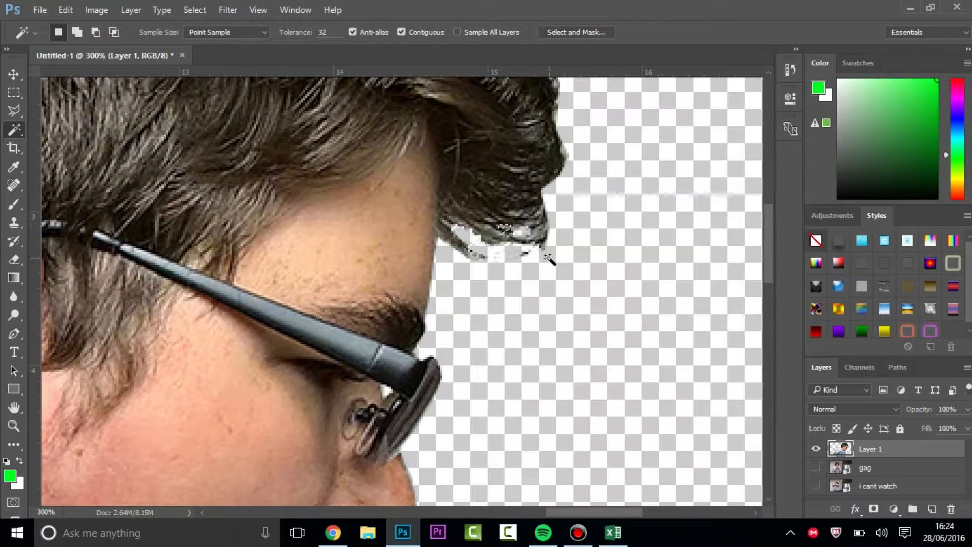
{"action": "scroll", "coordinate": [529, 123], "scroll_direction": "down", "scroll_amount": 3}
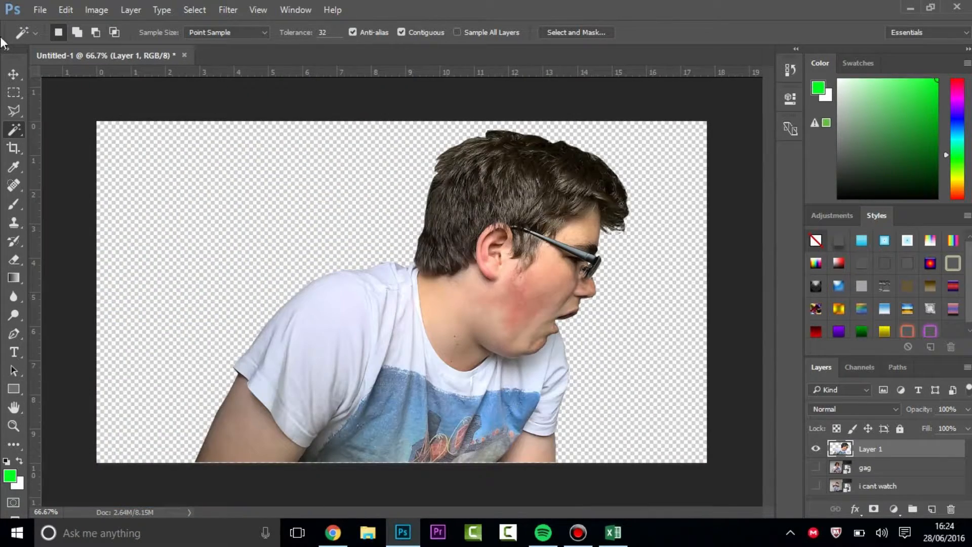
Step: Scale the person's cutout to about 85% and shift it left along the canvas's bottom edge
{"action": "key", "text": "v"}
{"action": "key", "text": "ctrl+t"}
{"action": "key", "text": "Escape"}
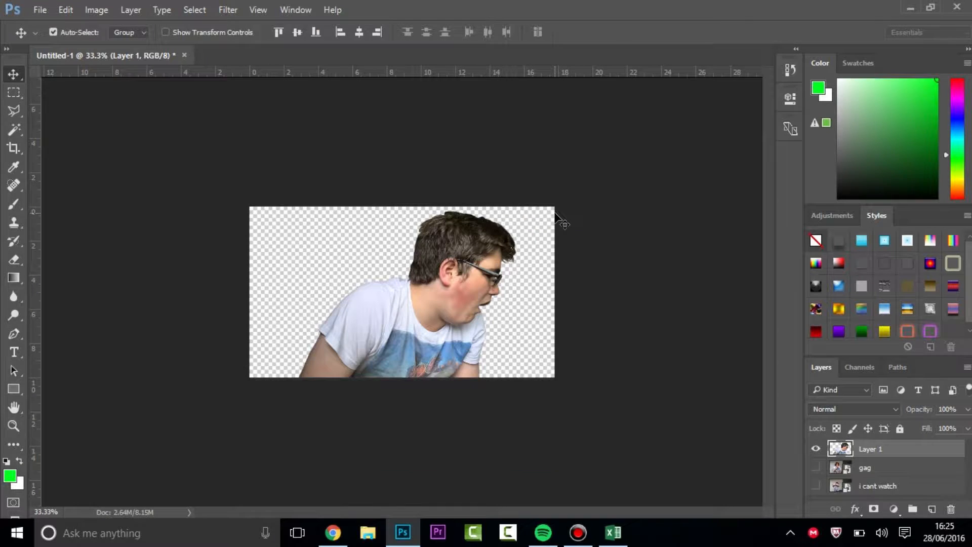
{"action": "key", "text": "ctrl+d"}
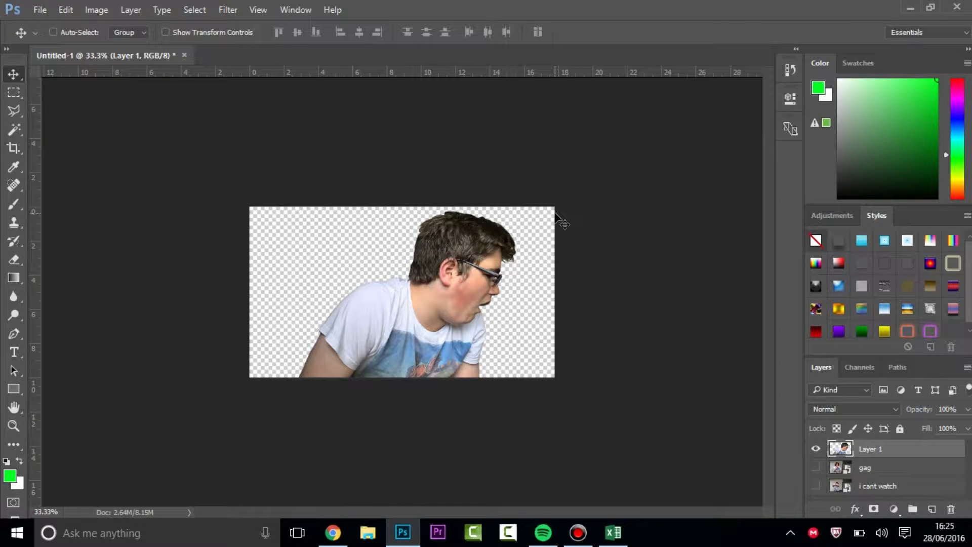
{"action": "key", "text": "ctrl+t"}
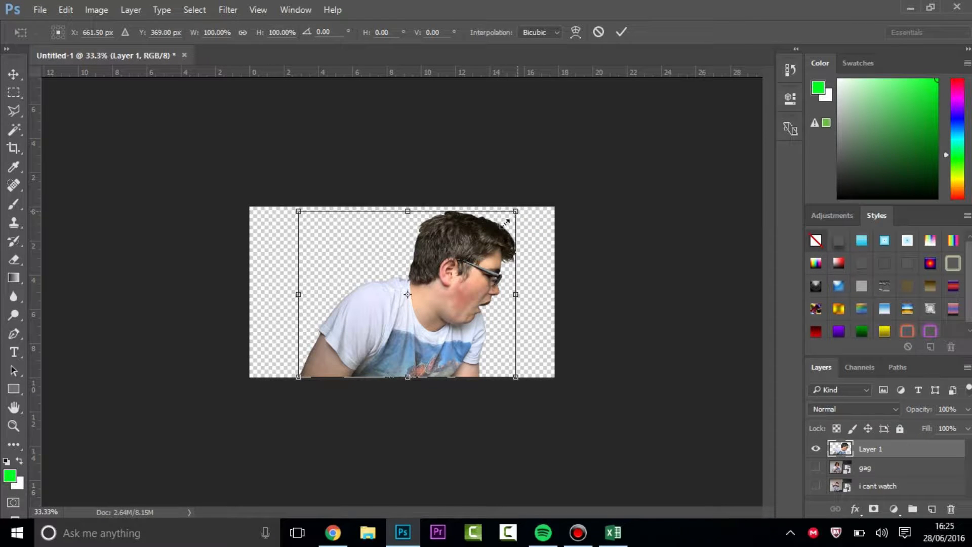
{"action": "left_click_drag", "start_coordinate": [505, 223], "coordinate": [487, 236]}
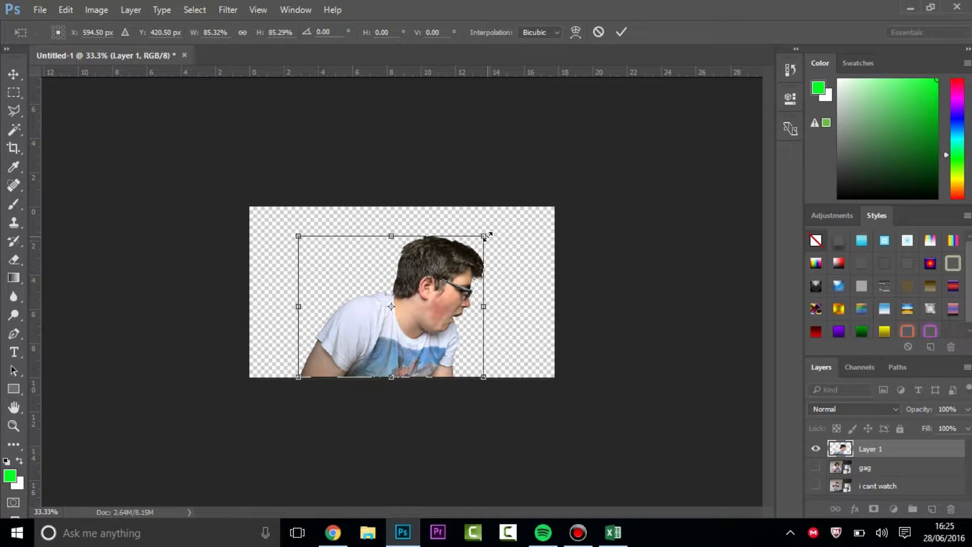
{"action": "key", "text": "ctrl+plus"}
{"action": "key", "text": "ctrl+plus"}
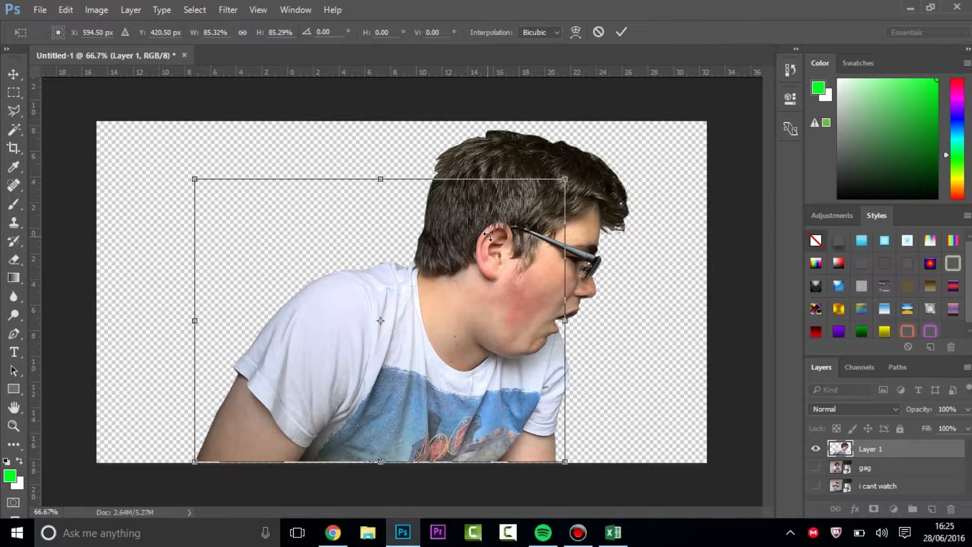
{"action": "left_click_drag", "start_coordinate": [511, 292], "coordinate": [506, 297]}
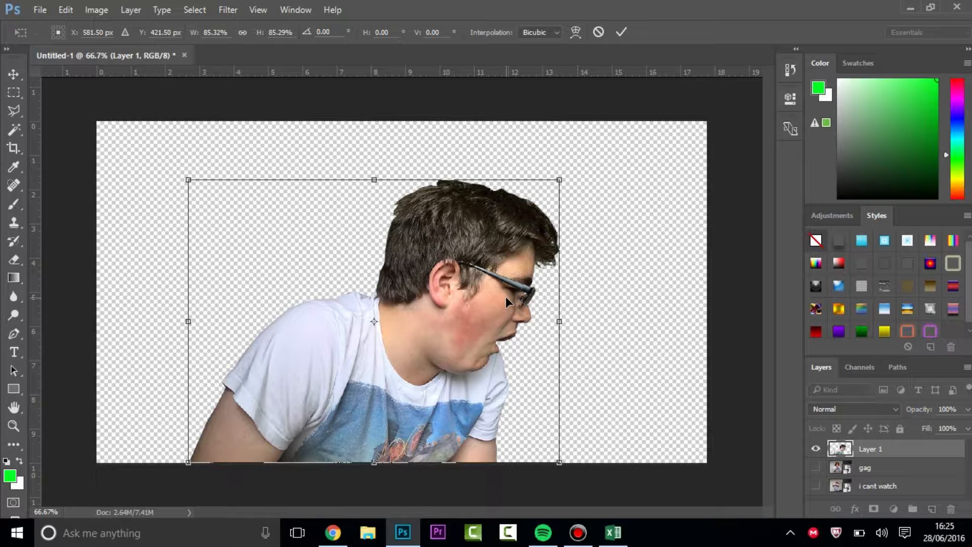
{"action": "key", "text": "Return"}
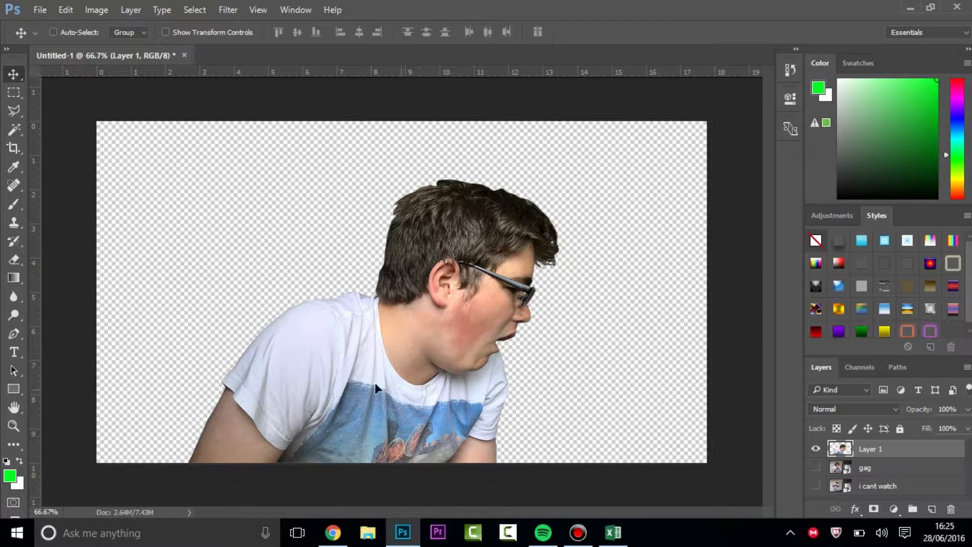
{"action": "mouse_move", "coordinate": [375, 382]}
{"action": "left_mouse_down"}
{"action": "mouse_move", "coordinate": [385, 400]}
{"action": "mouse_move", "coordinate": [388, 389]}
{"action": "left_mouse_up"}
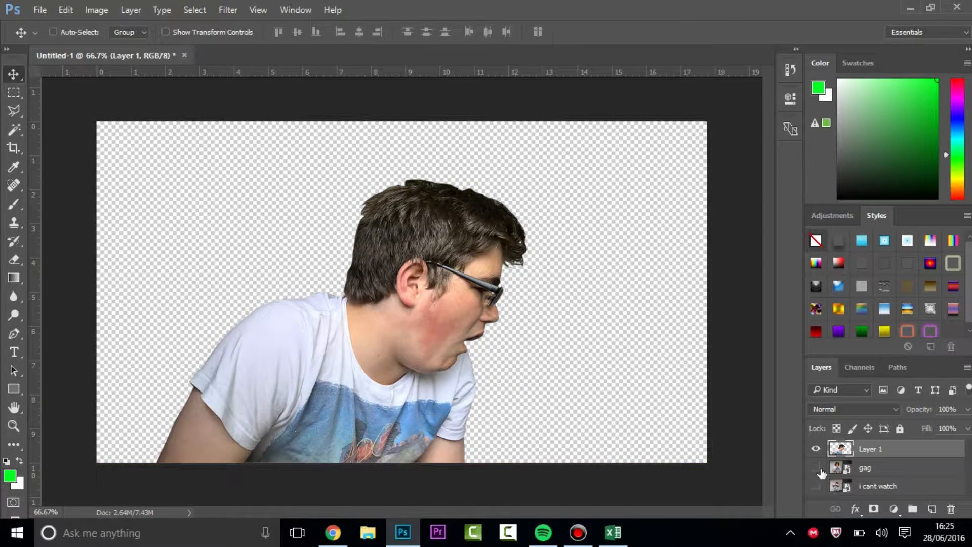
Step: Add a Solid Color fill layer in black, 000000
{"action": "left_click", "coordinate": [874, 510]}
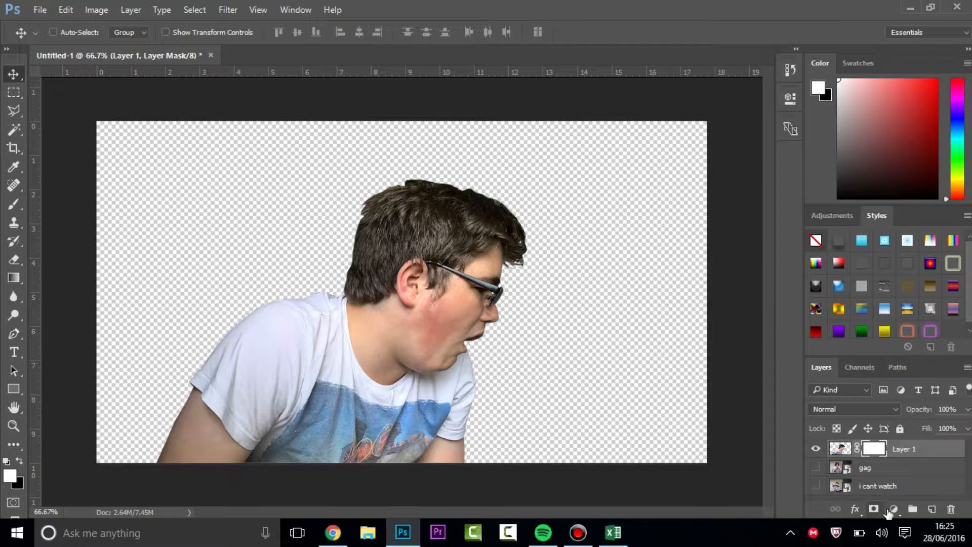
{"action": "key", "text": "ctrl+z"}
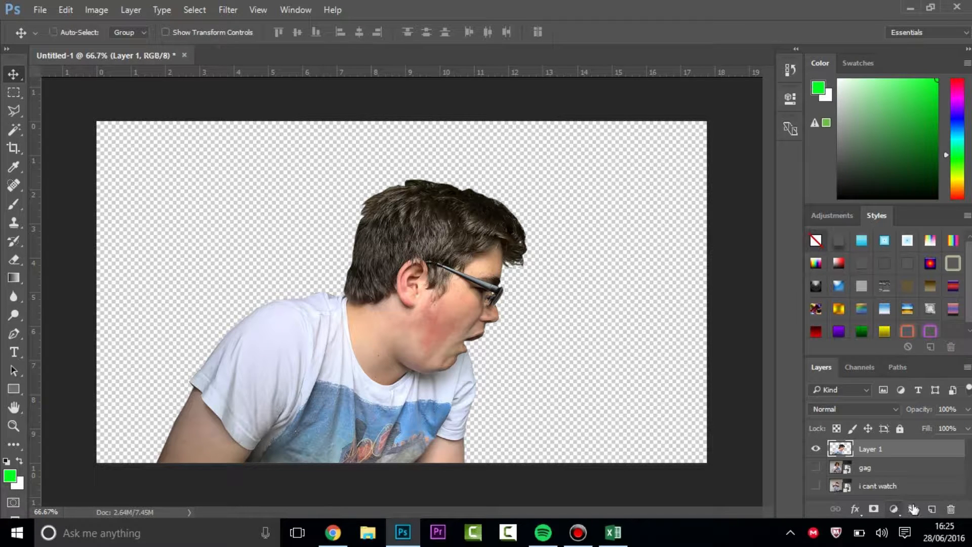
{"action": "left_click", "coordinate": [894, 508]}
{"action": "left_click", "coordinate": [908, 197]}
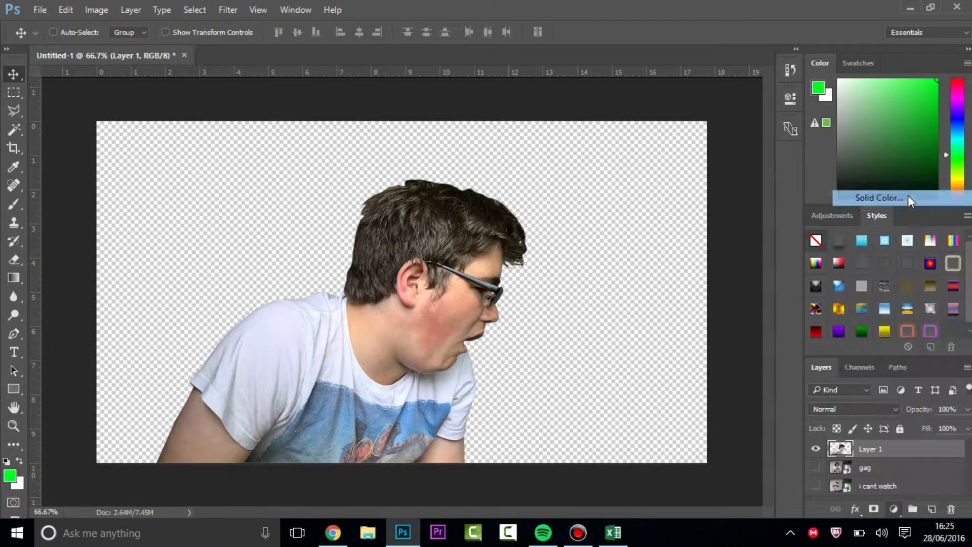
{"action": "left_click_drag", "start_coordinate": [425, 250], "coordinate": [607, 362]}
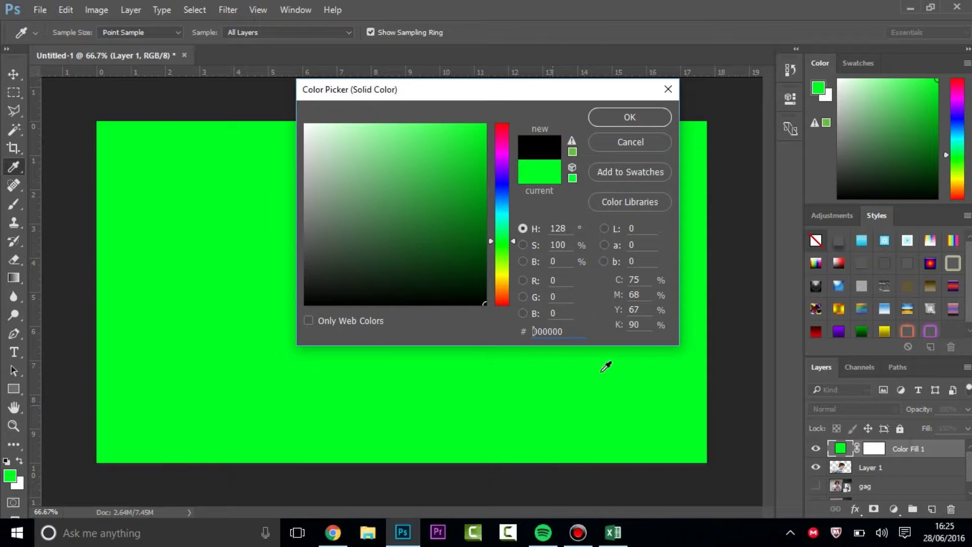
{"action": "left_click", "coordinate": [599, 122]}
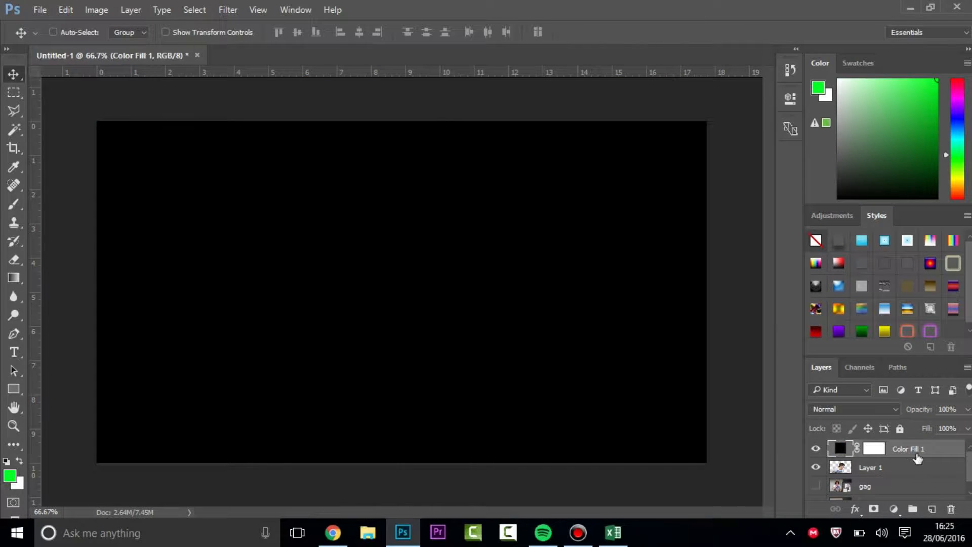
Step: Move the black fill layer to the bottom of the layer stack, behind the cutout
{"action": "left_click_drag", "start_coordinate": [913, 458], "coordinate": [913, 509]}
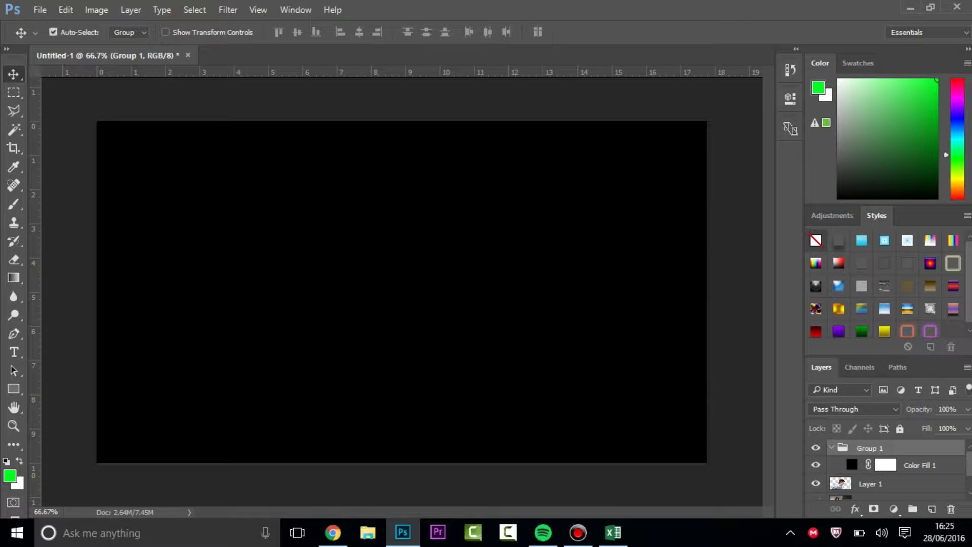
{"action": "key", "text": "ctrl+z"}
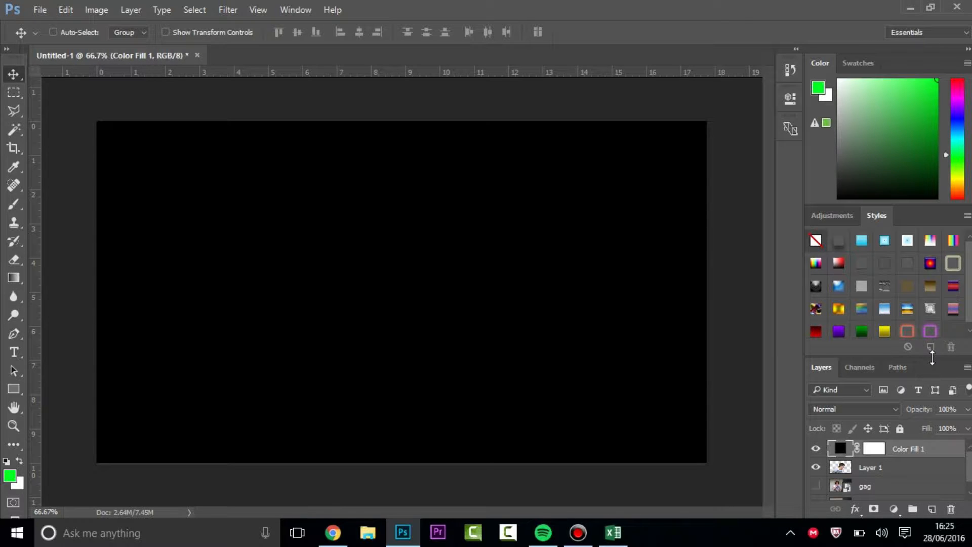
{"action": "left_click_drag", "start_coordinate": [931, 356], "coordinate": [919, 318]}
{"action": "left_click_drag", "start_coordinate": [930, 438], "coordinate": [936, 488]}
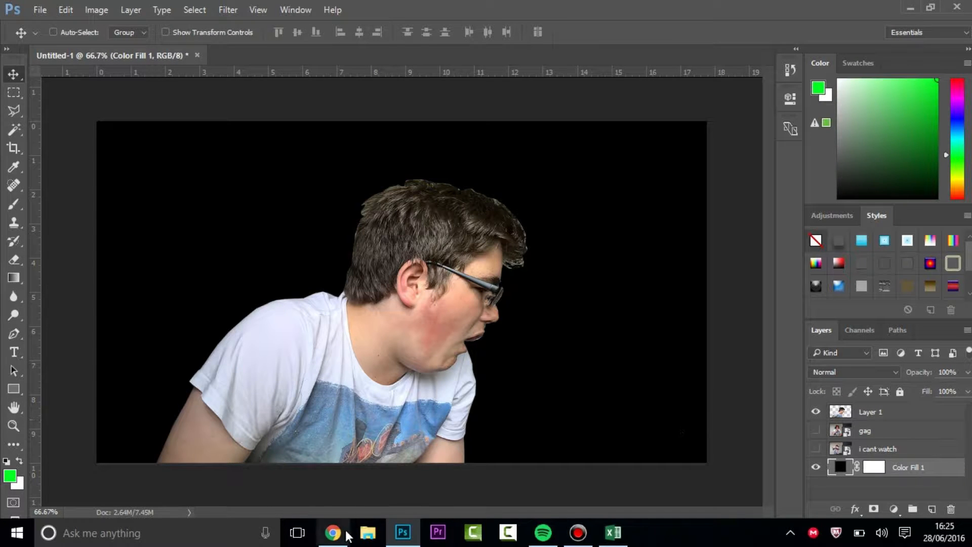
Step: Switch to Chrome and search the web for "sick png" in a new tab
{"action": "left_click", "coordinate": [333, 532]}
{"action": "key", "text": "ctrl+t"}
{"action": "type", "text": "si"}
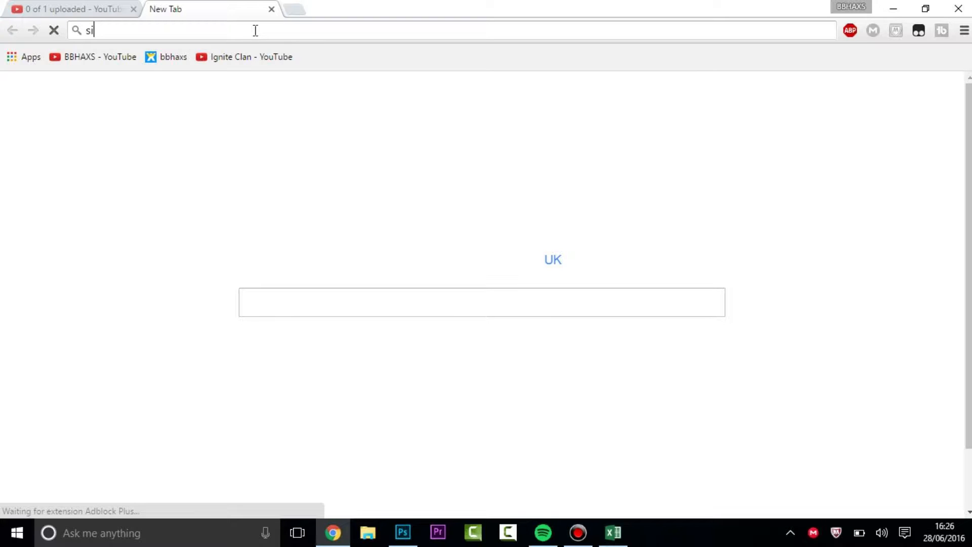
{"action": "type", "text": "ck"}
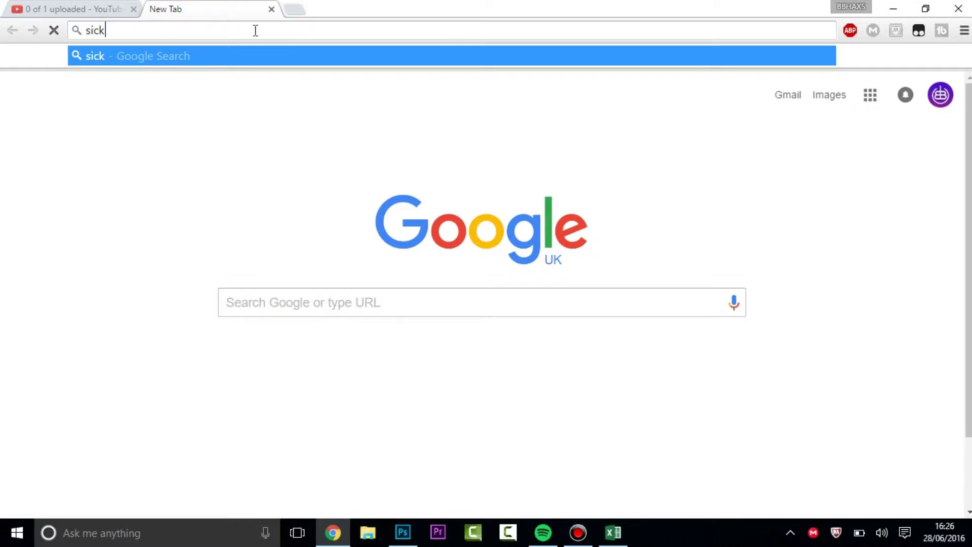
{"action": "type", "text": " png"}
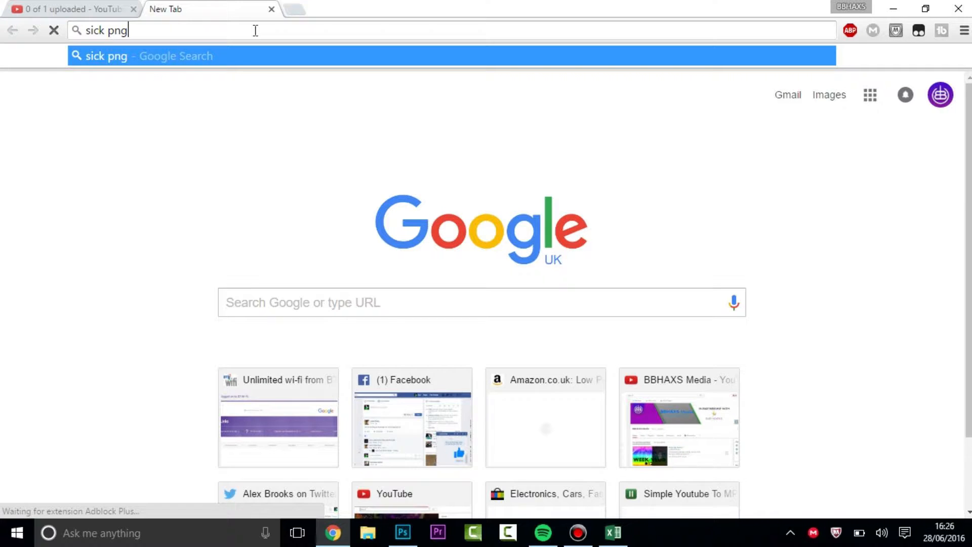
{"action": "key", "text": "Return"}
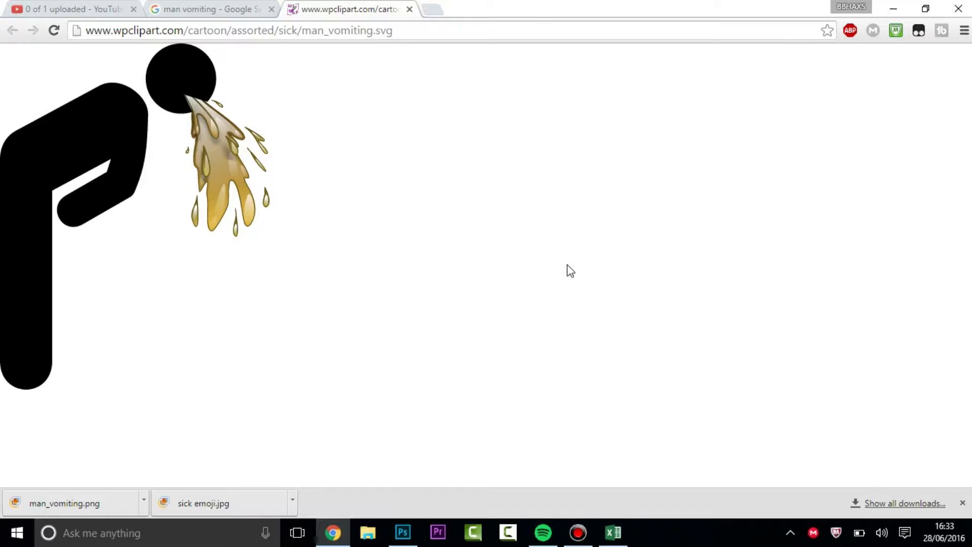
Step: Switch to Photoshop and paste the screenshot of the vomiting man clipart as a layer above the cutout, scaled to about 83%
{"action": "left_click", "coordinate": [403, 533]}
{"action": "key", "text": "ctrl+v"}
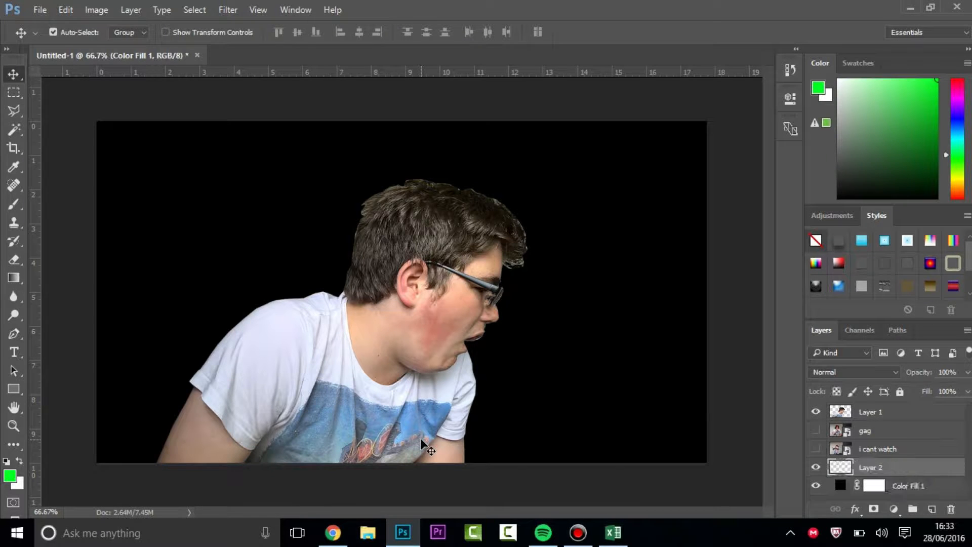
{"action": "mouse_move", "coordinate": [236, 219]}
{"action": "left_mouse_down"}
{"action": "mouse_move", "coordinate": [258, 220]}
{"action": "mouse_move", "coordinate": [247, 222]}
{"action": "left_mouse_up"}
{"action": "key", "text": "ctrl+t"}
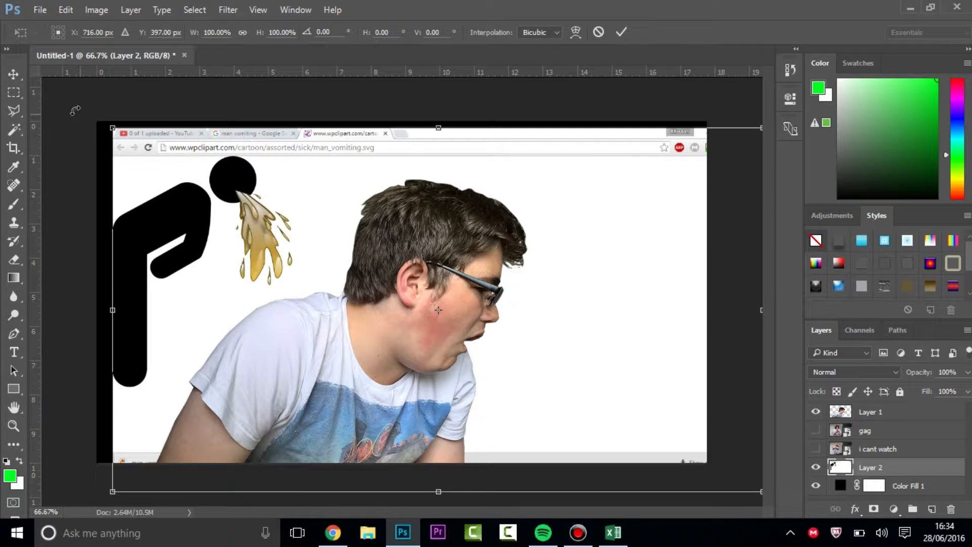
{"action": "left_click_drag", "start_coordinate": [114, 129], "coordinate": [169, 175]}
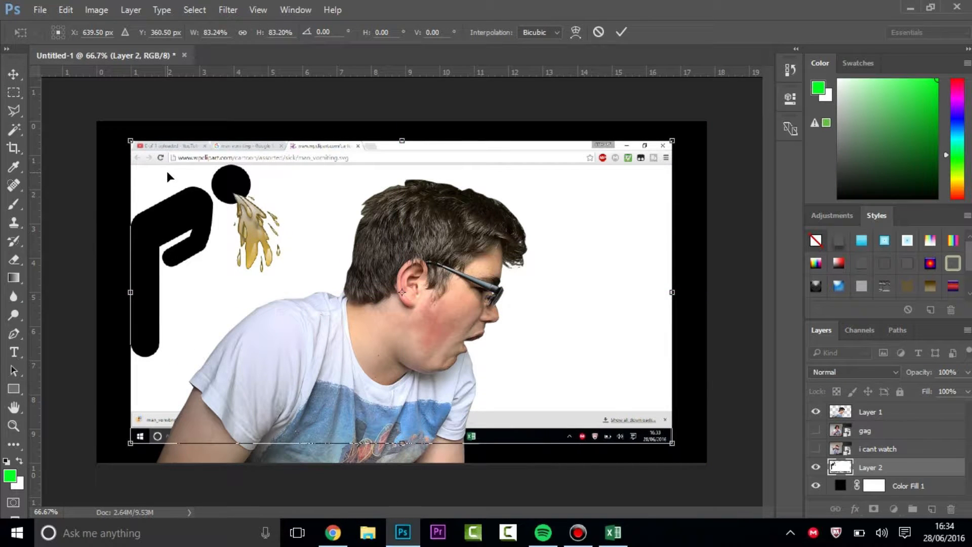
{"action": "key", "text": "Return"}
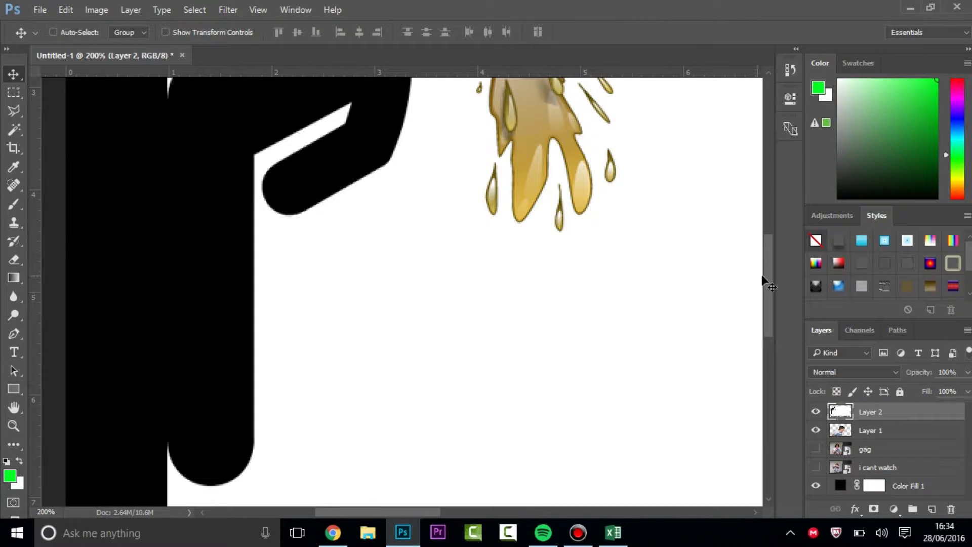
Step: Select the main vomit splash in the pasted clipart with the Quick Selection tool at brush size 30
{"action": "left_click_drag", "start_coordinate": [765, 278], "coordinate": [765, 238]}
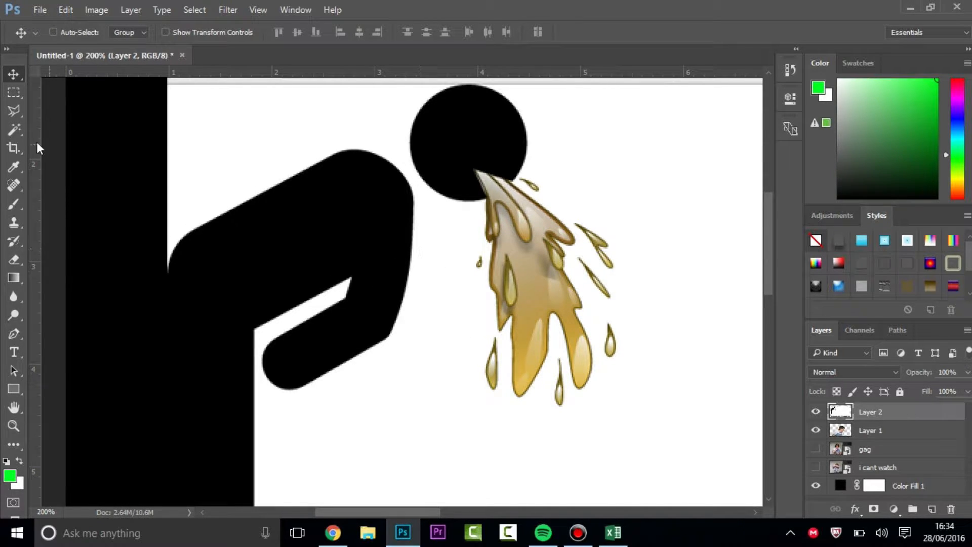
{"action": "right_click", "coordinate": [13, 129]}
{"action": "left_click", "coordinate": [61, 130]}
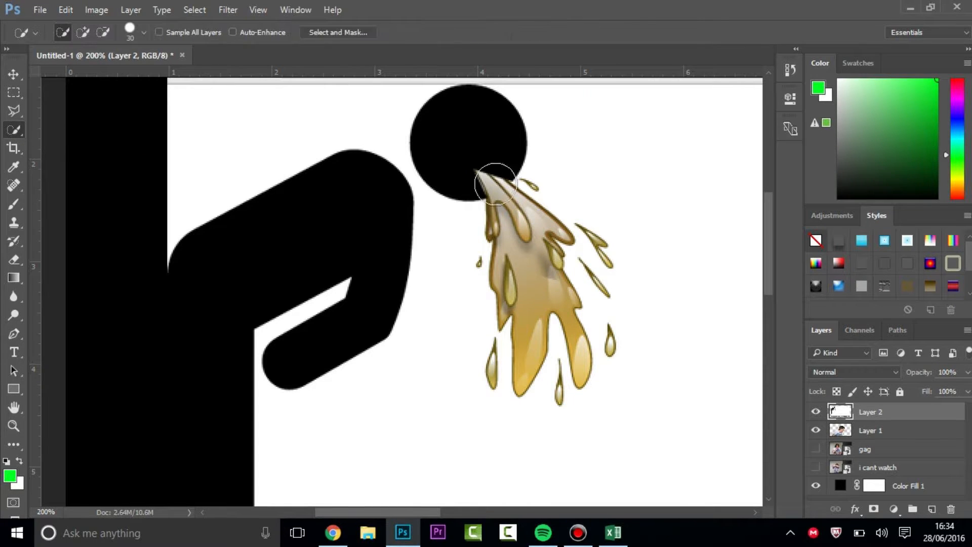
{"action": "mouse_move", "coordinate": [495, 183]}
{"action": "left_mouse_down"}
{"action": "mouse_move", "coordinate": [530, 288]}
{"action": "mouse_move", "coordinate": [506, 202]}
{"action": "left_mouse_up"}
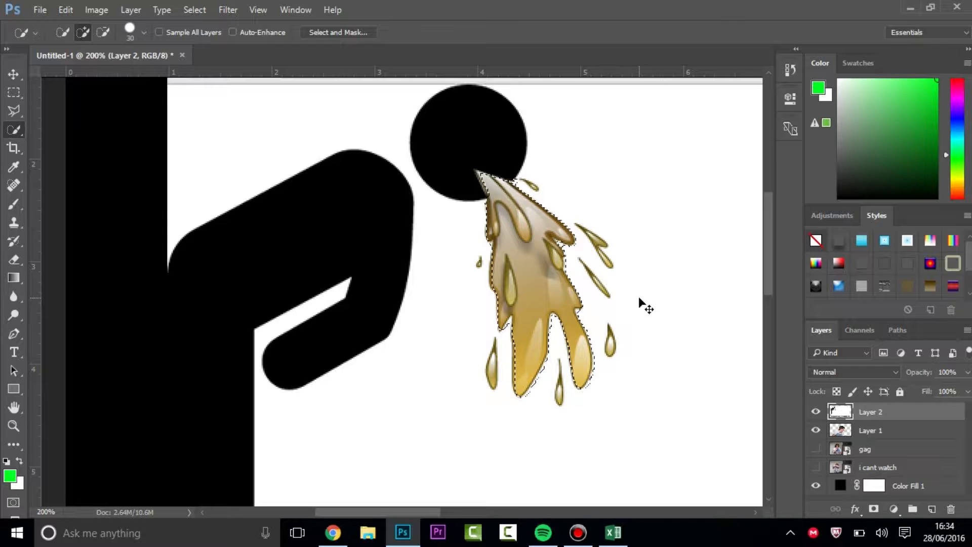
Step: Reduce the Quick Selection brush size to 7 and add the lower droplet on the splash's right side to the selection
{"action": "key", "text": "bracketleft"}
{"action": "key", "text": "bracketleft"}
{"action": "key", "text": "bracketleft"}
{"action": "key", "text": "bracketleft"}
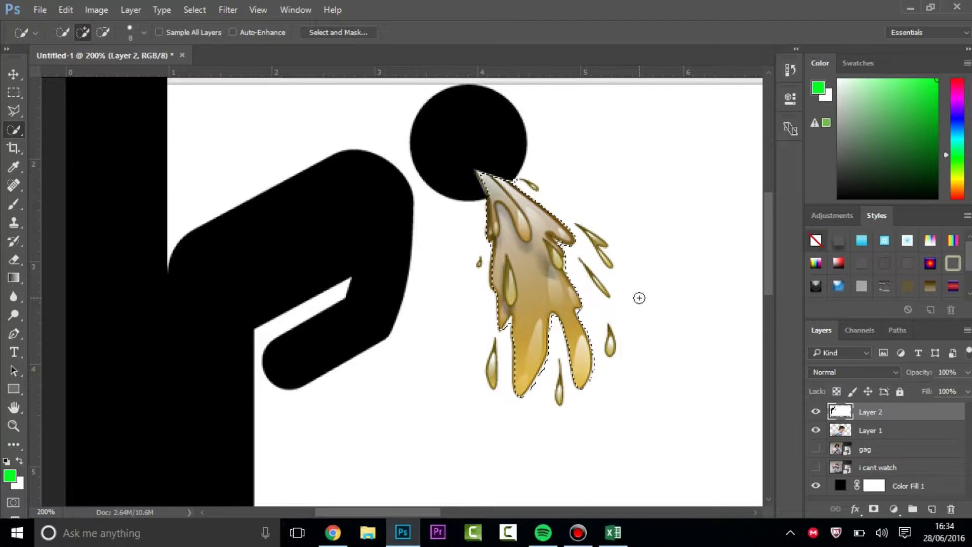
{"action": "key", "text": "bracketleft"}
{"action": "key", "text": "alt"}
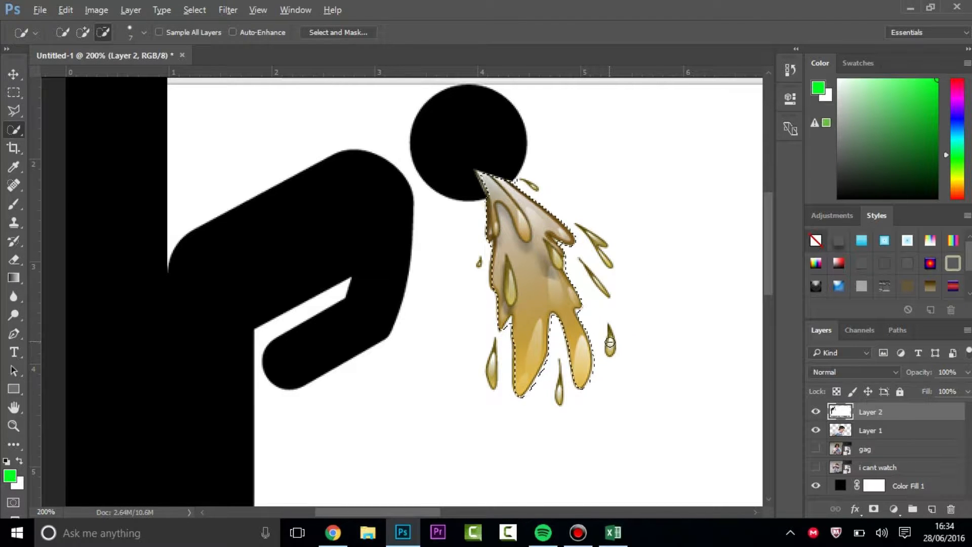
{"action": "left_click", "coordinate": [610, 343]}
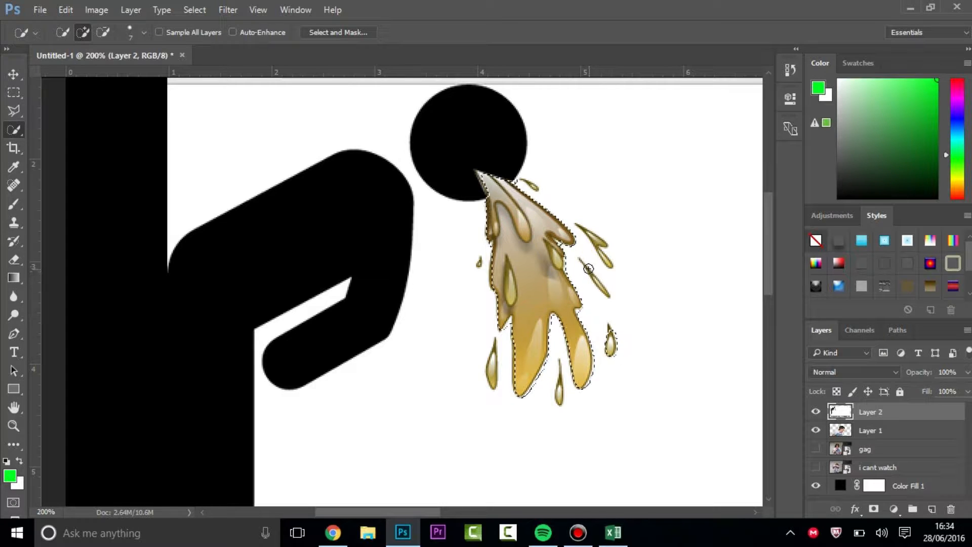
Step: Add the upper-right, left and bottom-centre droplets to the selection, undoing any strokes that spill into the white background
{"action": "left_click_drag", "start_coordinate": [585, 265], "coordinate": [607, 296]}
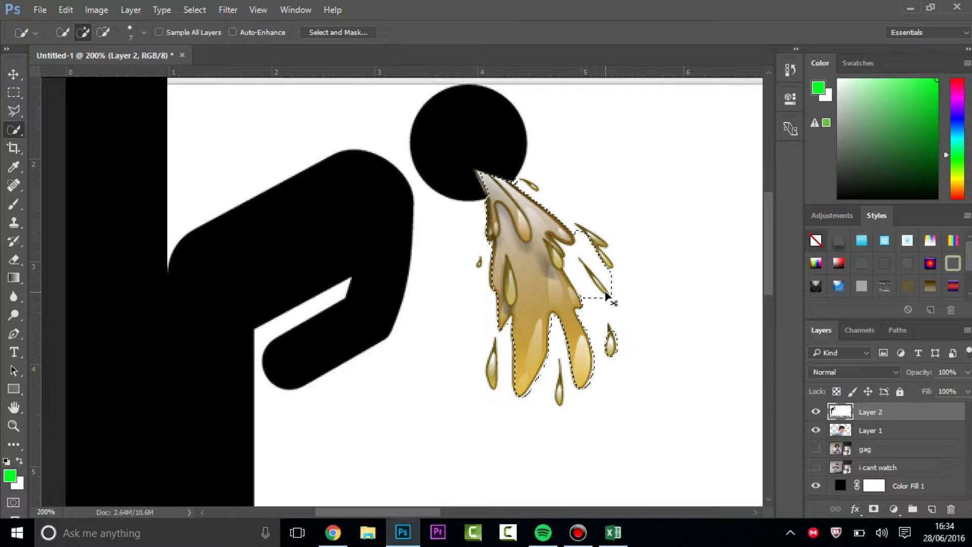
{"action": "key", "text": "ctrl+z"}
{"action": "key", "text": "alt"}
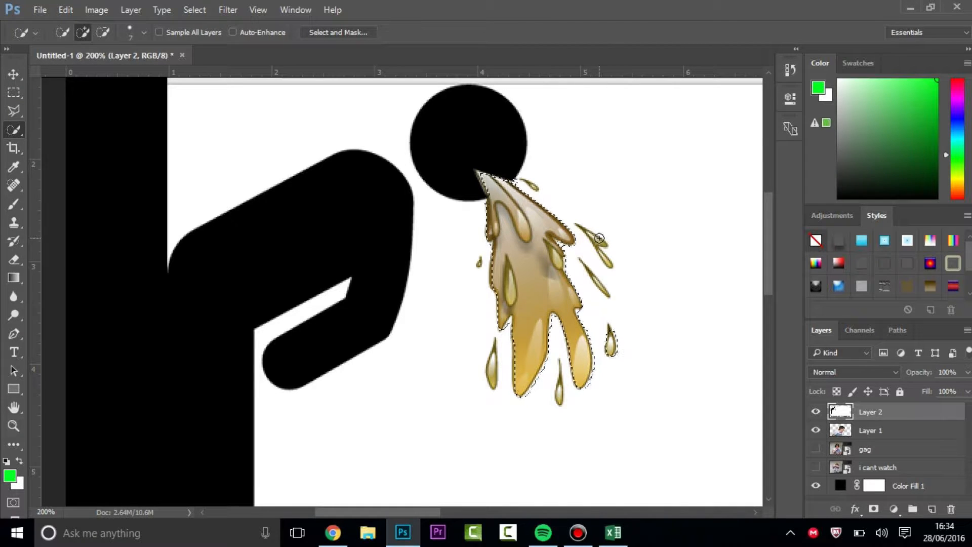
{"action": "left_click", "coordinate": [599, 238]}
{"action": "left_click", "coordinate": [479, 264]}
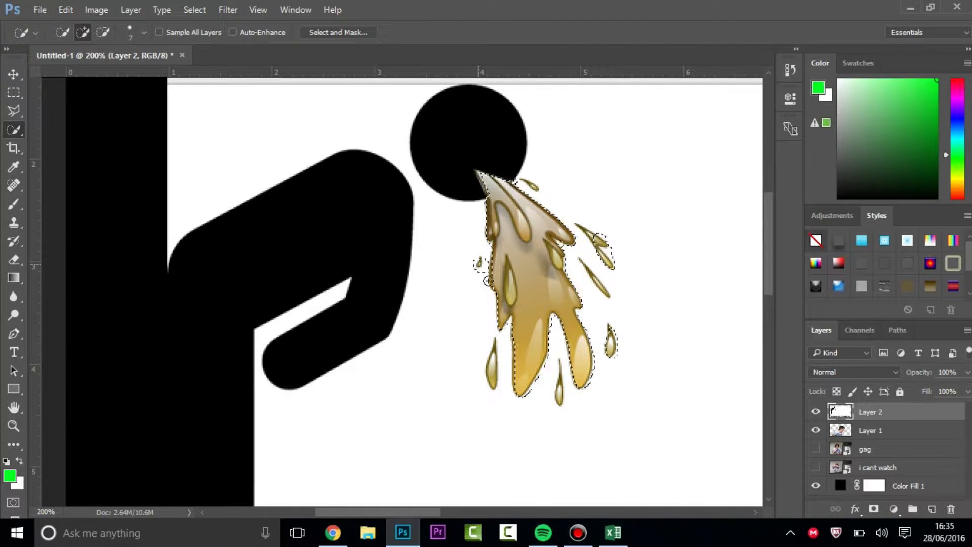
{"action": "left_click", "coordinate": [494, 372]}
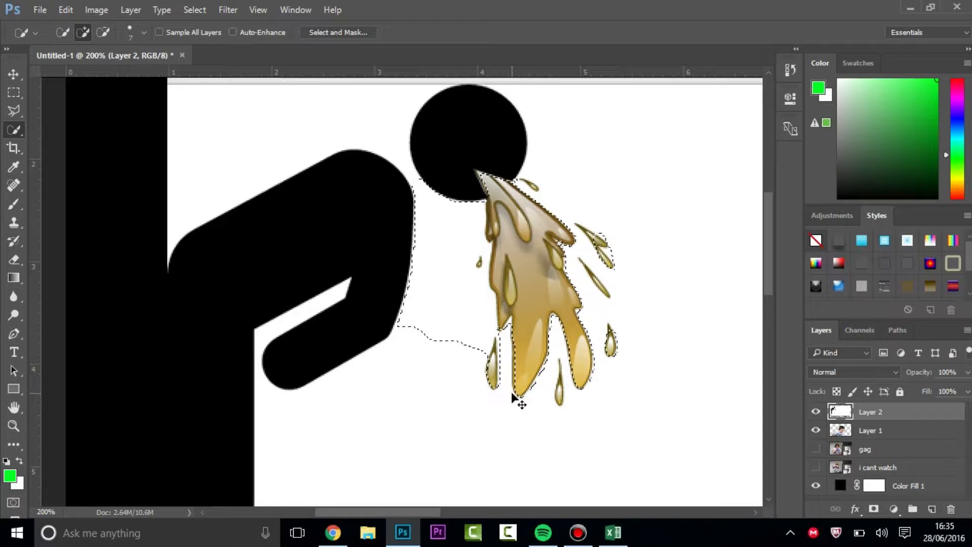
{"action": "key", "text": "ctrl+z"}
{"action": "left_click", "coordinate": [559, 399]}
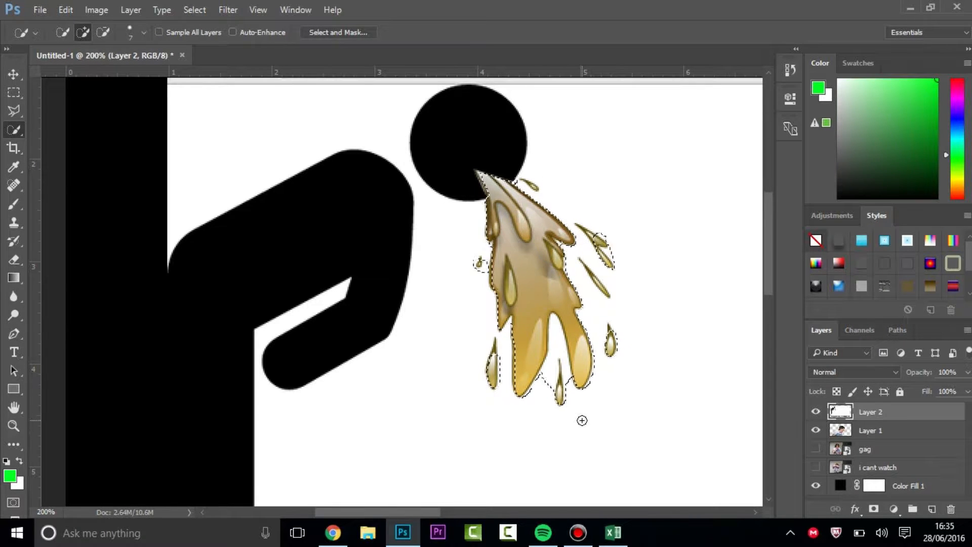
Step: Copy the selected vomit to a new layer and delete the original clipart layer
{"action": "key", "text": "ctrl+j"}
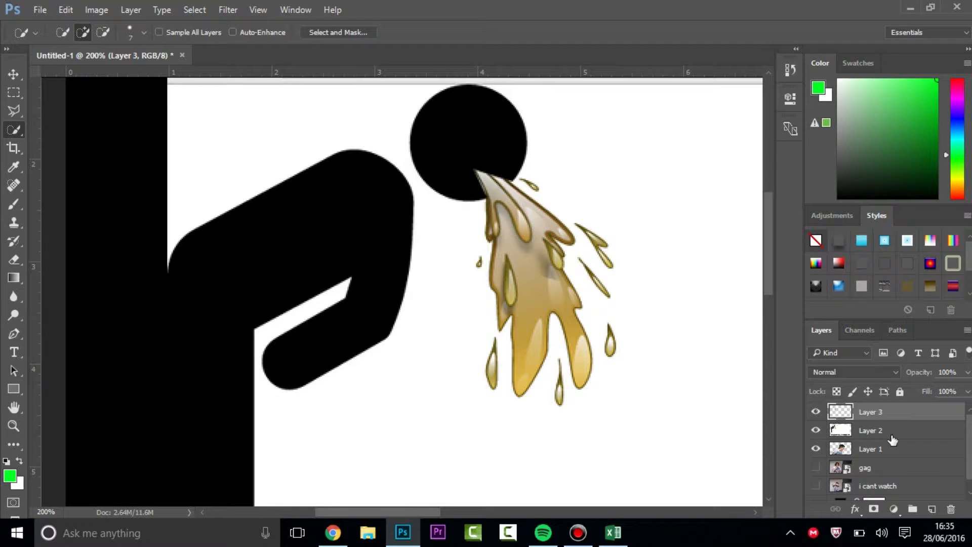
{"action": "left_click", "coordinate": [891, 434]}
{"action": "key", "text": "Delete"}
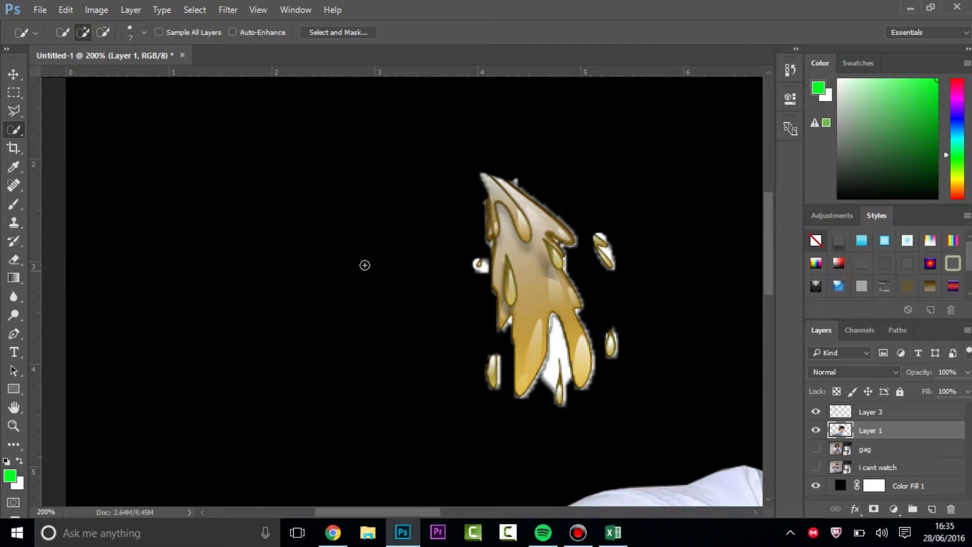
Step: Remove the white area between the splash's two lower streams on the vomit layer using the Magic Wand
{"action": "right_click", "coordinate": [15, 131]}
{"action": "left_click", "coordinate": [76, 142]}
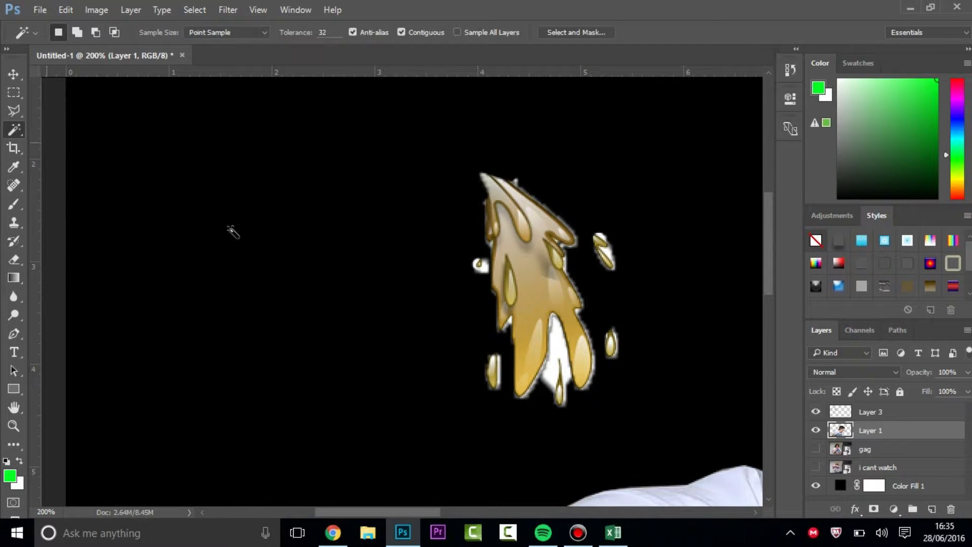
{"action": "left_click", "coordinate": [485, 271]}
{"action": "left_click", "coordinate": [894, 410]}
{"action": "left_click", "coordinate": [559, 349]}
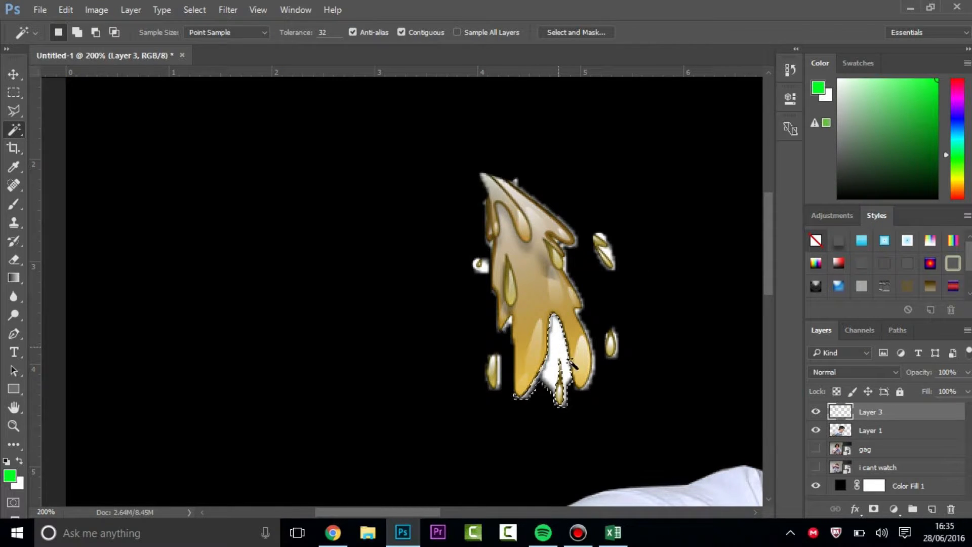
Step: Remove the leftover white fringes along the splash's edges and around its droplets with the Magic Wand
{"action": "left_click", "coordinate": [612, 397]}
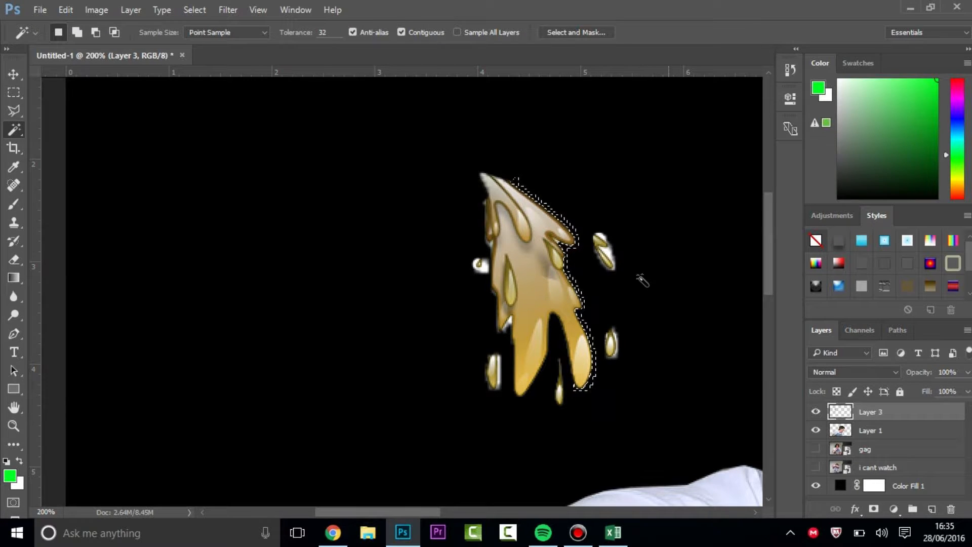
{"action": "left_click", "coordinate": [632, 373]}
{"action": "left_click", "coordinate": [612, 343]}
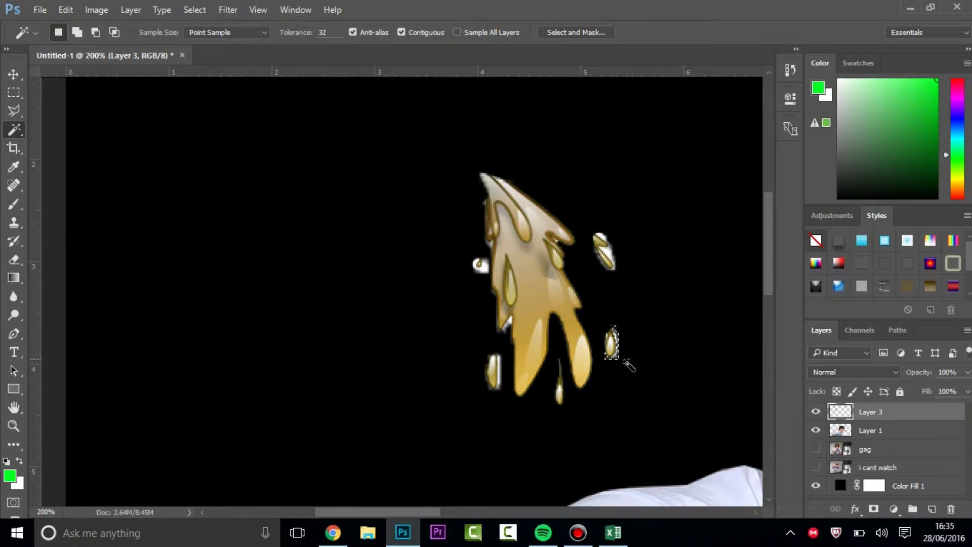
{"action": "left_click", "coordinate": [614, 253]}
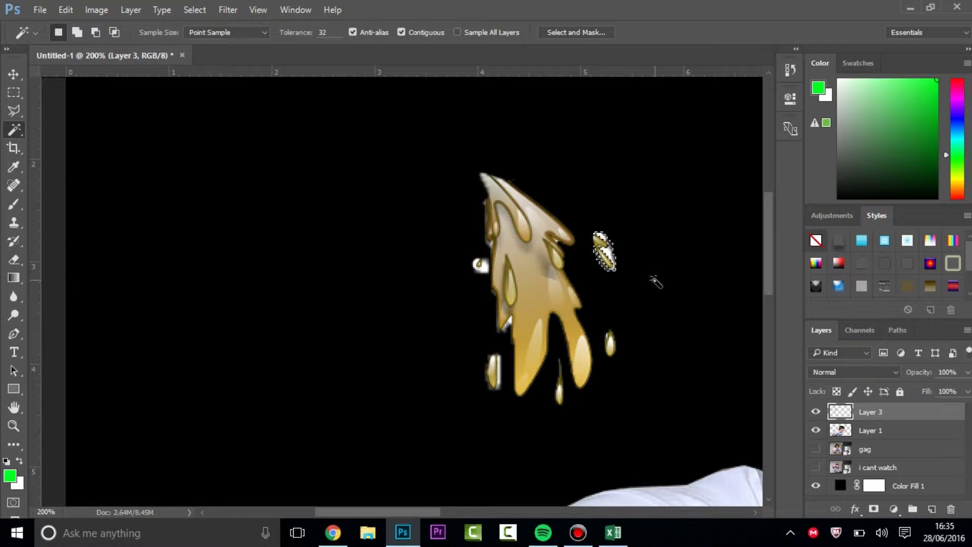
{"action": "left_click", "coordinate": [484, 267]}
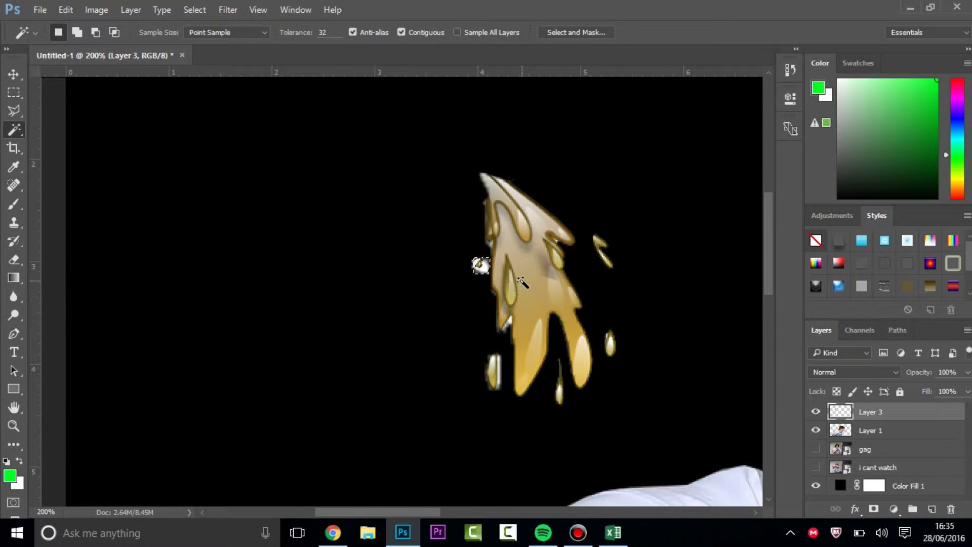
{"action": "left_click", "coordinate": [496, 374]}
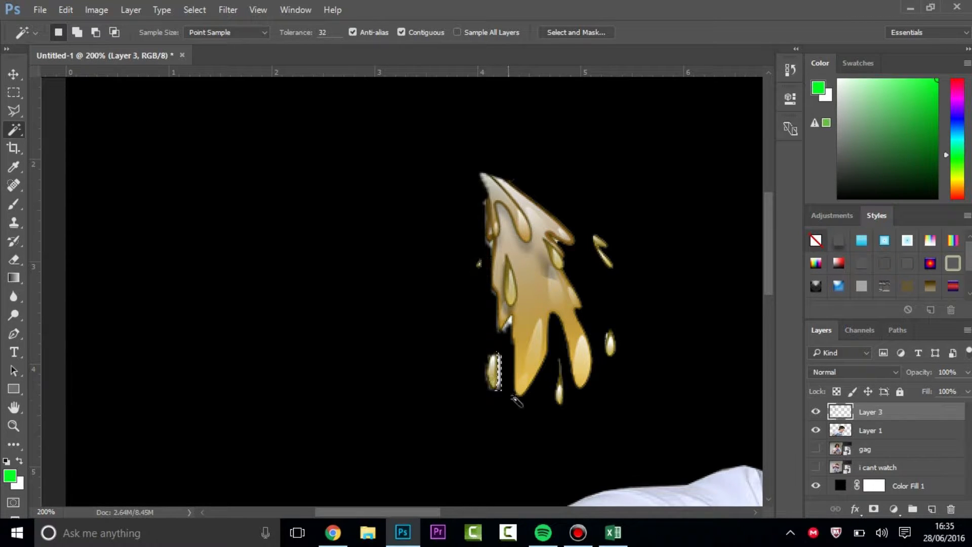
{"action": "left_click", "coordinate": [506, 321]}
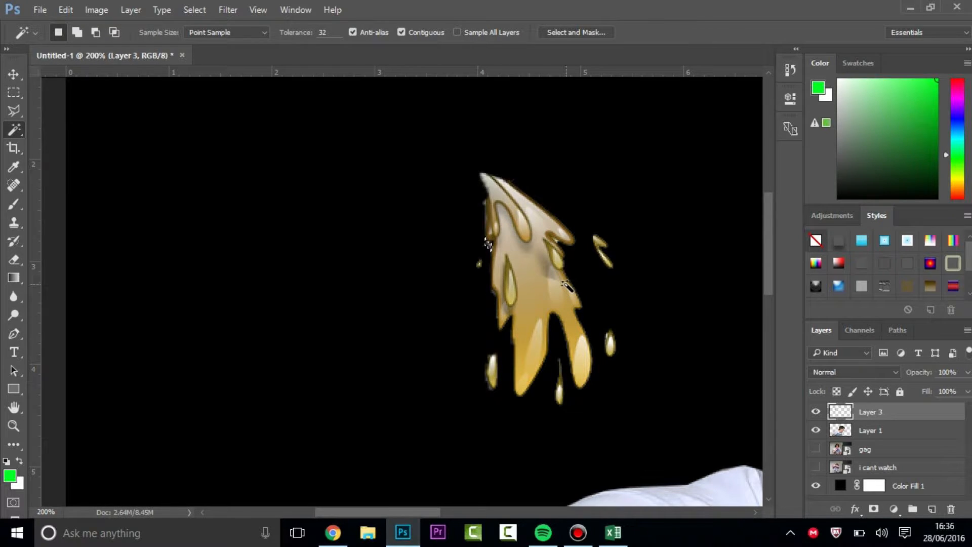
Step: Move the vomit to the cut-out person's mouth and adjust it to fit with Free Transform
{"action": "key", "text": "v"}
{"action": "key", "text": "ctrl+minus"}
{"action": "key", "text": "ctrl+minus"}
{"action": "left_click_drag", "start_coordinate": [234, 235], "coordinate": [476, 382]}
{"action": "key", "text": "ctrl+t"}
{"action": "left_click_drag", "start_coordinate": [532, 404], "coordinate": [552, 404]}
{"action": "key", "text": "Return"}
Step: Place the vomit layer behind the person cutout and the black fill layer directly beneath the vomit layer
{"action": "left_click_drag", "start_coordinate": [870, 411], "coordinate": [900, 444]}
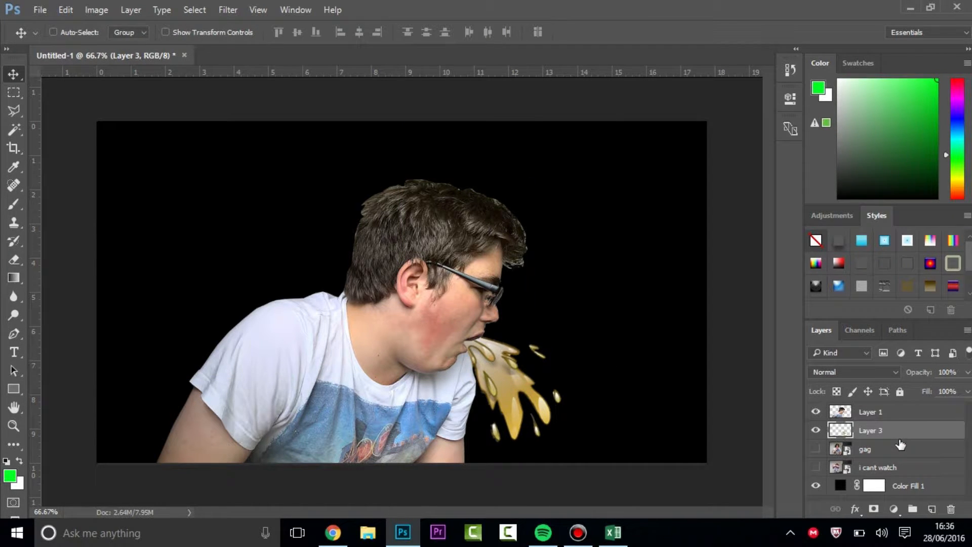
{"action": "left_click_drag", "start_coordinate": [903, 485], "coordinate": [906, 446]}
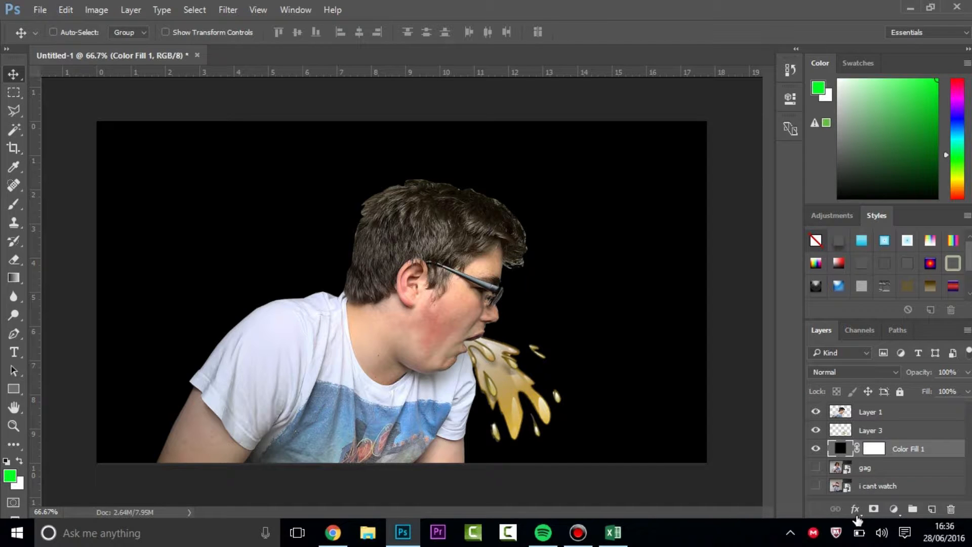
Step: Add a Solid Color fill layer in dark green, 145808, above the black fill layer
{"action": "left_click", "coordinate": [893, 509]}
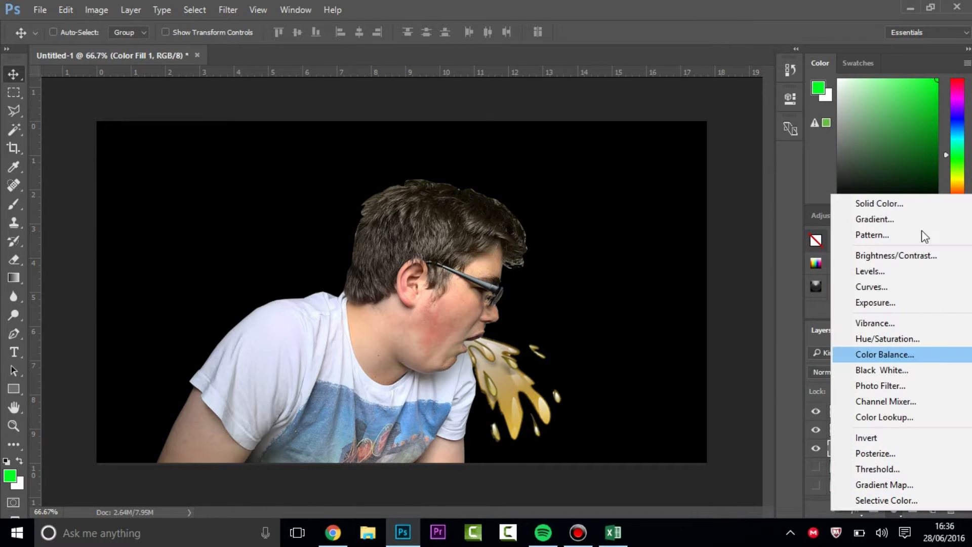
{"action": "left_click", "coordinate": [880, 203]}
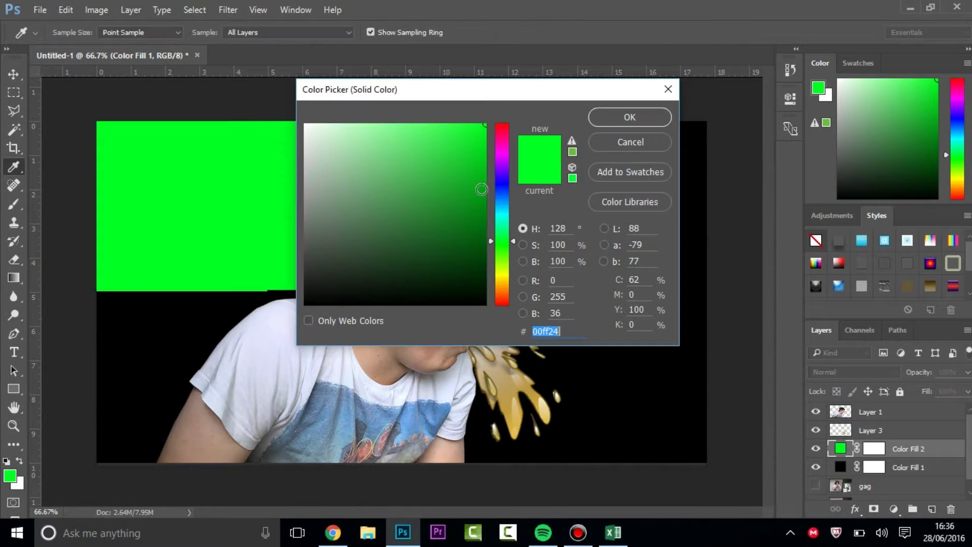
{"action": "left_click", "coordinate": [501, 183]}
{"action": "left_click", "coordinate": [502, 249]}
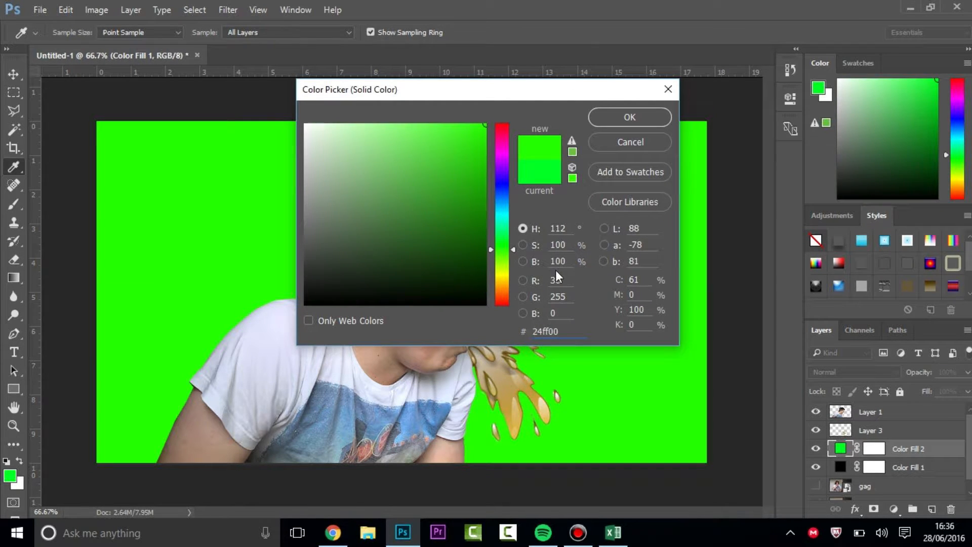
{"action": "left_click_drag", "start_coordinate": [471, 249], "coordinate": [469, 242]}
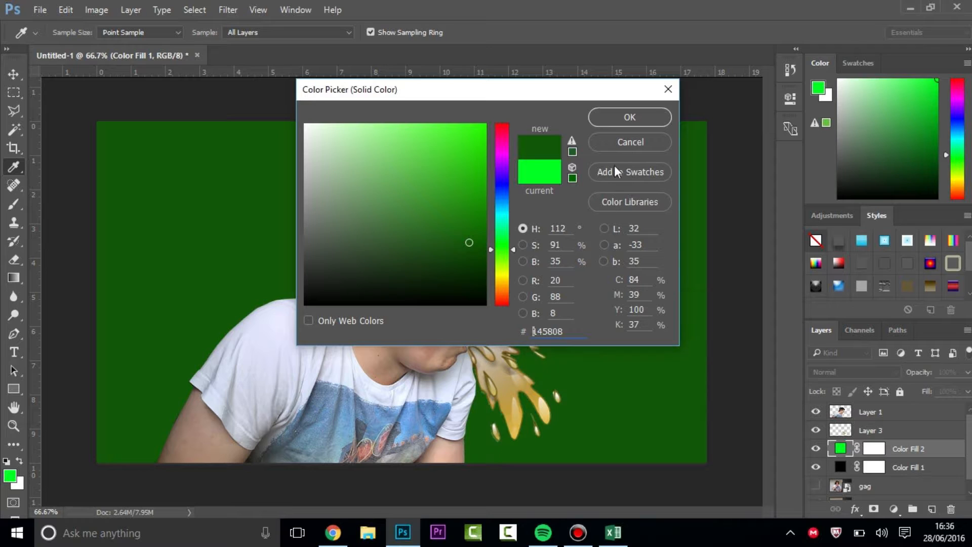
{"action": "left_click", "coordinate": [620, 121]}
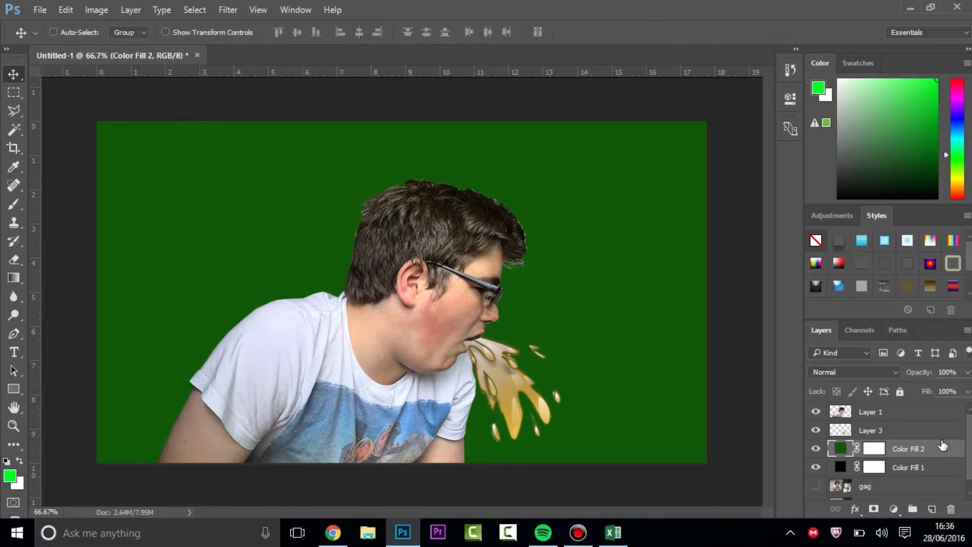
Step: Move the green fill layer to the bottom of the layer stack and lower the black fill layer's opacity to 64%
{"action": "scroll", "coordinate": [934, 446], "scroll_direction": "down", "scroll_amount": 1}
{"action": "left_click_drag", "start_coordinate": [928, 462], "coordinate": [929, 499]}
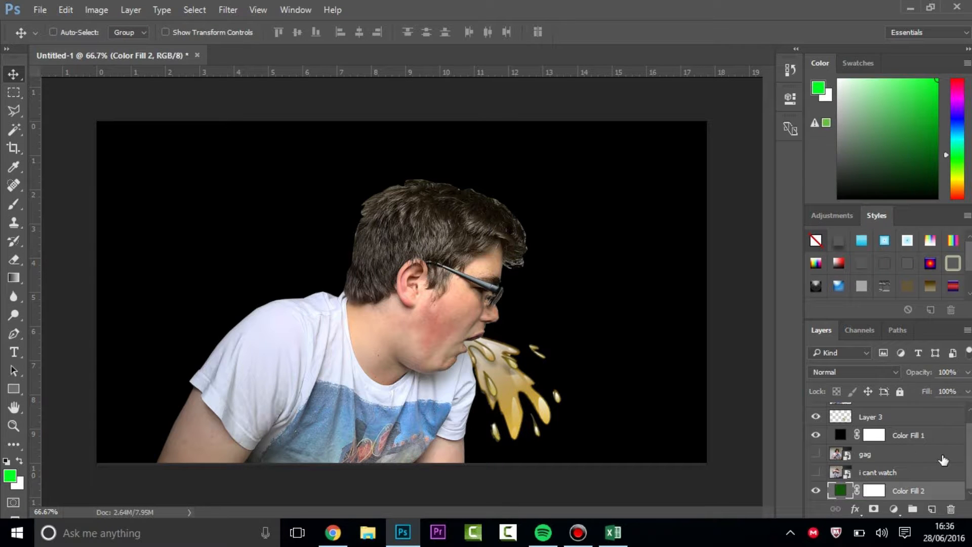
{"action": "left_click", "coordinate": [939, 443]}
{"action": "left_click", "coordinate": [968, 373]}
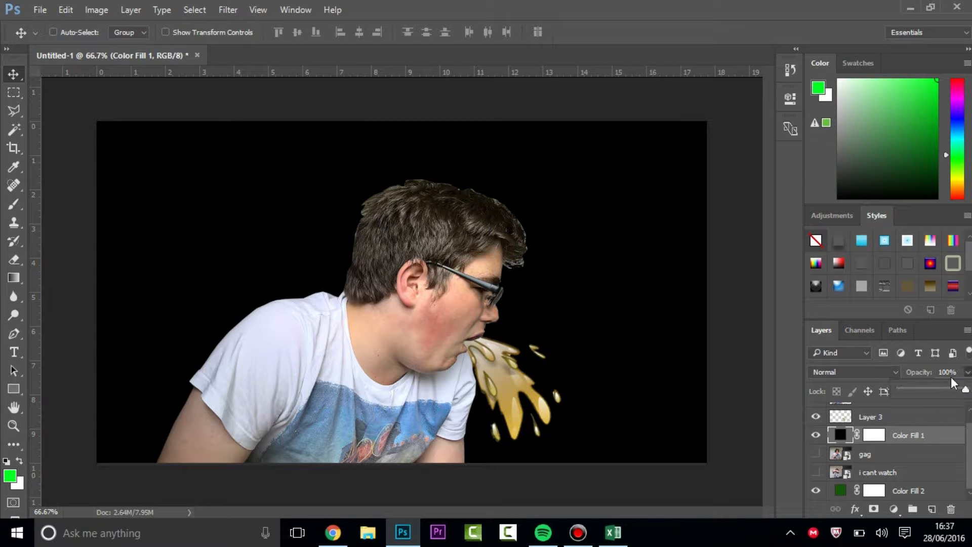
{"action": "left_click_drag", "start_coordinate": [950, 393], "coordinate": [940, 393]}
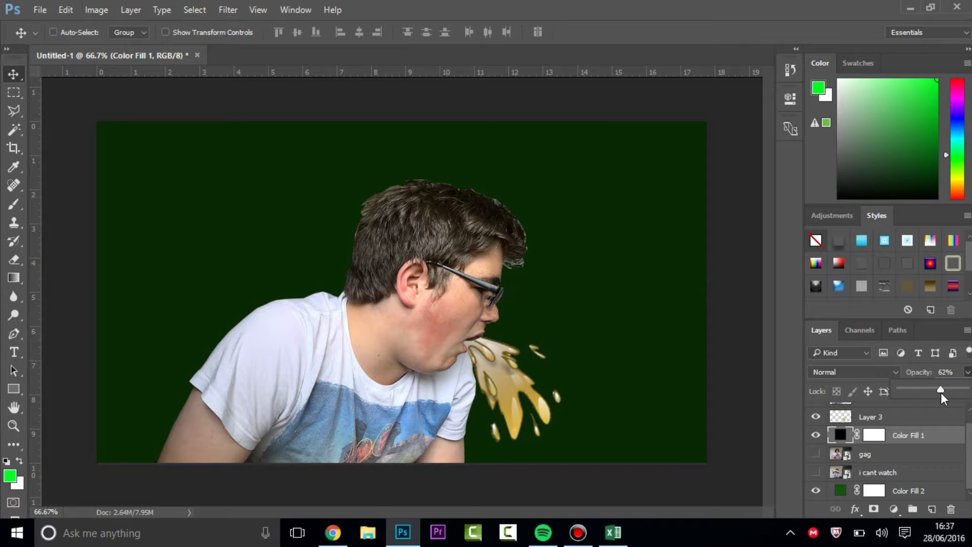
Step: Show the gag photo layer and set its opacity to 42%
{"action": "left_click", "coordinate": [816, 454]}
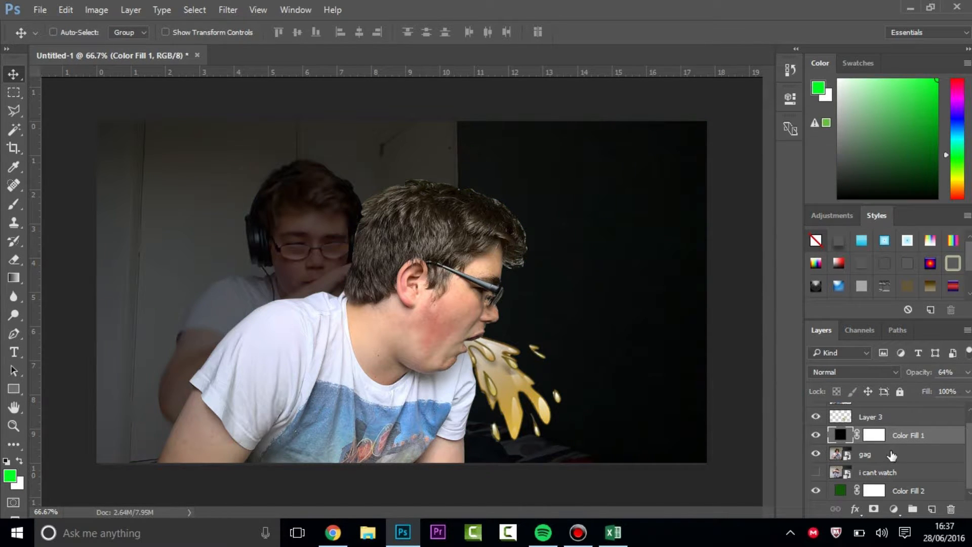
{"action": "left_click", "coordinate": [928, 448]}
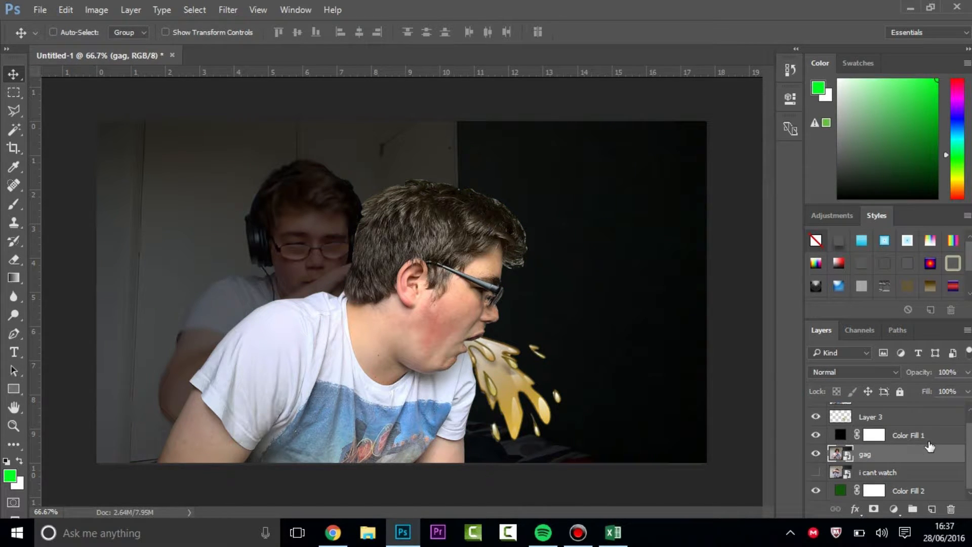
{"action": "left_click", "coordinate": [967, 373]}
{"action": "left_click_drag", "start_coordinate": [933, 386], "coordinate": [926, 386]}
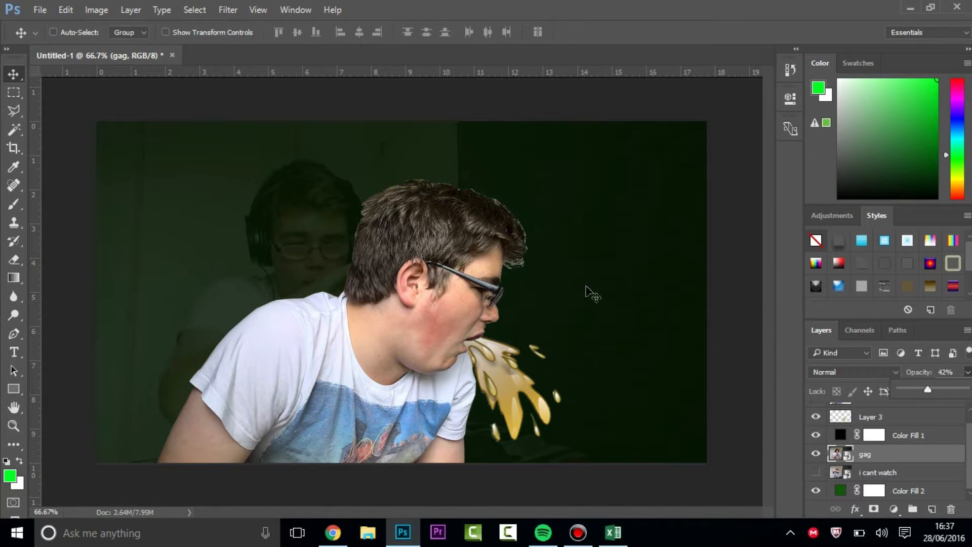
Step: Shift the gag photo left, rasterize its layer and delete the part covering the right half of the canvas
{"action": "left_click_drag", "start_coordinate": [223, 193], "coordinate": [172, 193]}
{"action": "key", "text": "m"}
{"action": "left_click_drag", "start_coordinate": [398, 117], "coordinate": [723, 507]}
{"action": "key", "text": "Delete"}
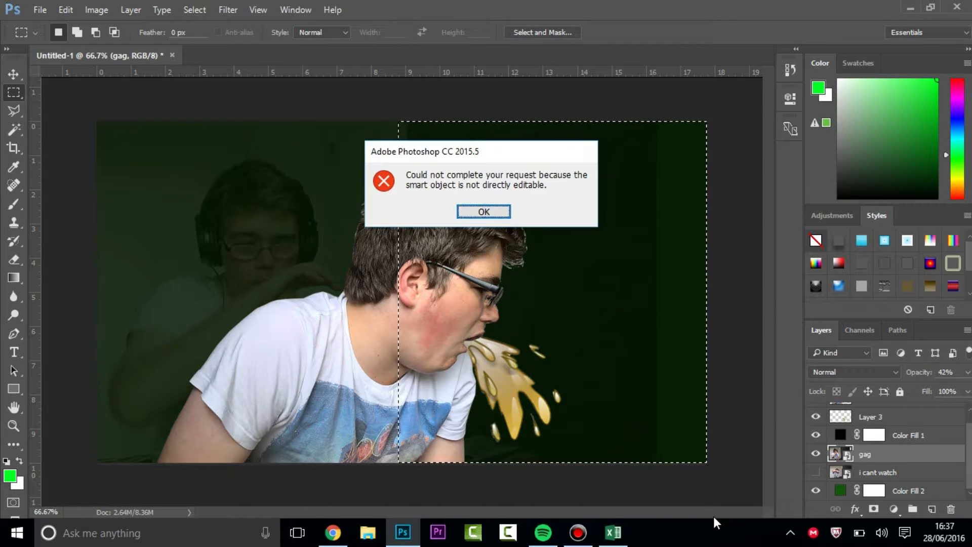
{"action": "key", "text": "Return"}
{"action": "right_click", "coordinate": [919, 457]}
{"action": "left_click", "coordinate": [824, 245]}
{"action": "key", "text": "Delete"}
{"action": "key", "text": "ctrl+d"}
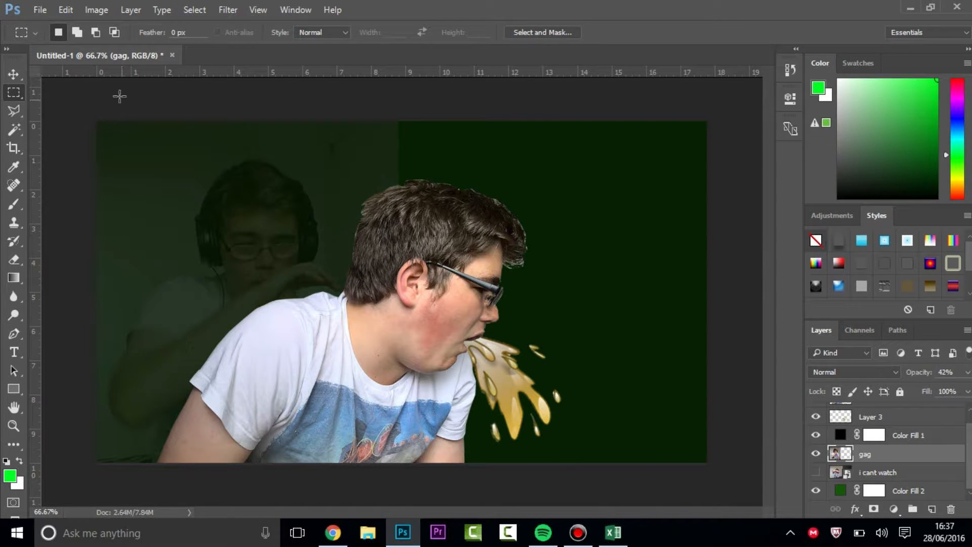
Step: Move the gag photo further left, scale it to about 103% and rotate it about 4 degrees counterclockwise
{"action": "left_click", "coordinate": [14, 75]}
{"action": "left_click_drag", "start_coordinate": [284, 256], "coordinate": [267, 256]}
{"action": "key", "text": "ctrl+t"}
{"action": "left_click_drag", "start_coordinate": [405, 100], "coordinate": [385, 105]}
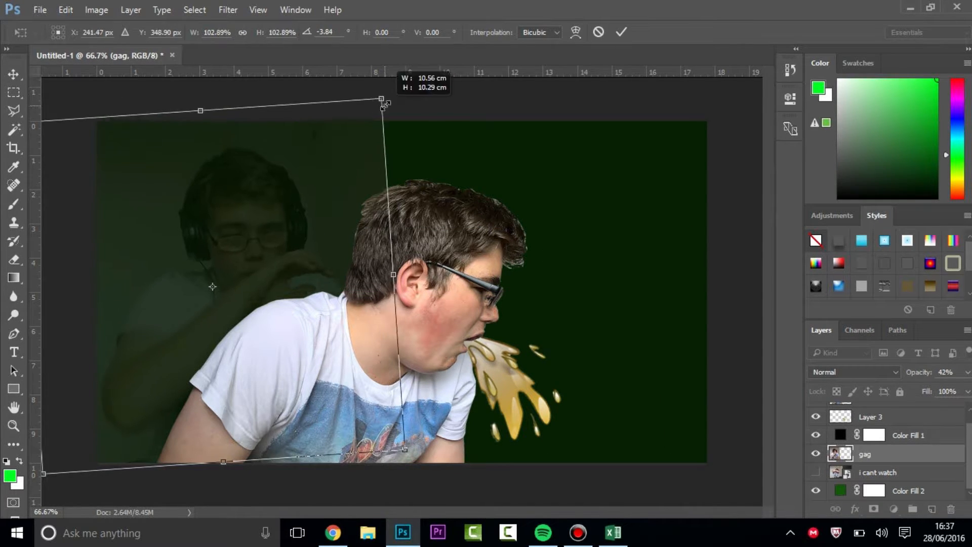
{"action": "left_click_drag", "start_coordinate": [343, 167], "coordinate": [338, 167]}
{"action": "key", "text": "Return"}
Step: Show the i cant watch photo layer, flip it horizontally and move it so the person sits in the right half
{"action": "left_click", "coordinate": [881, 473]}
{"action": "left_click", "coordinate": [816, 471]}
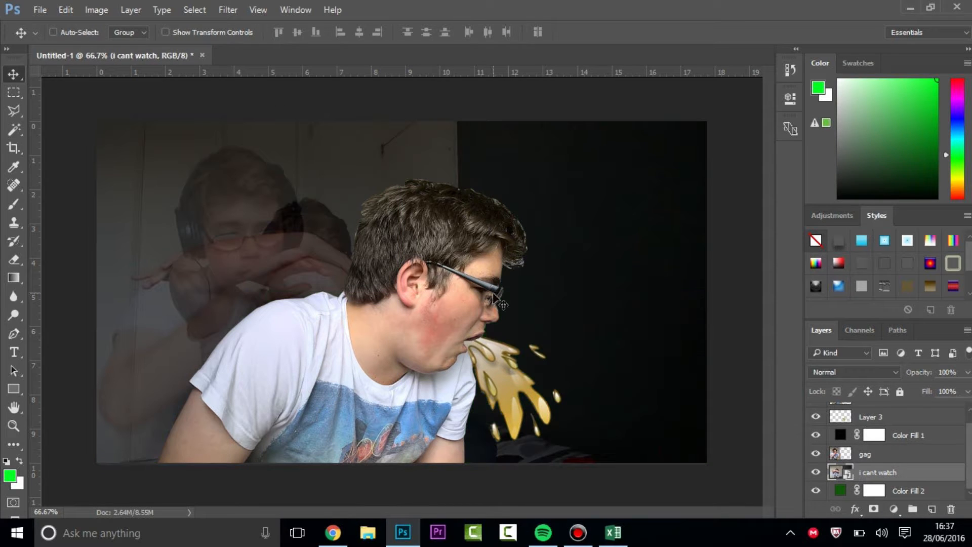
{"action": "key", "text": "ctrl+t"}
{"action": "right_click", "coordinate": [566, 188]}
{"action": "left_click", "coordinate": [613, 382]}
{"action": "left_click_drag", "start_coordinate": [658, 372], "coordinate": [737, 377]}
{"action": "key", "text": "Return"}
Step: Rasterize the i cant watch layer and delete its part over the left half of the canvas
{"action": "key", "text": "m"}
{"action": "mouse_move", "coordinate": [464, 121]}
{"action": "left_mouse_down"}
{"action": "mouse_move", "coordinate": [434, 434]}
{"action": "mouse_move", "coordinate": [97, 462]}
{"action": "left_mouse_up"}
{"action": "key", "text": "Delete"}
{"action": "left_click", "coordinate": [494, 213]}
{"action": "right_click", "coordinate": [937, 476]}
{"action": "left_click", "coordinate": [832, 262]}
{"action": "key", "text": "Delete"}
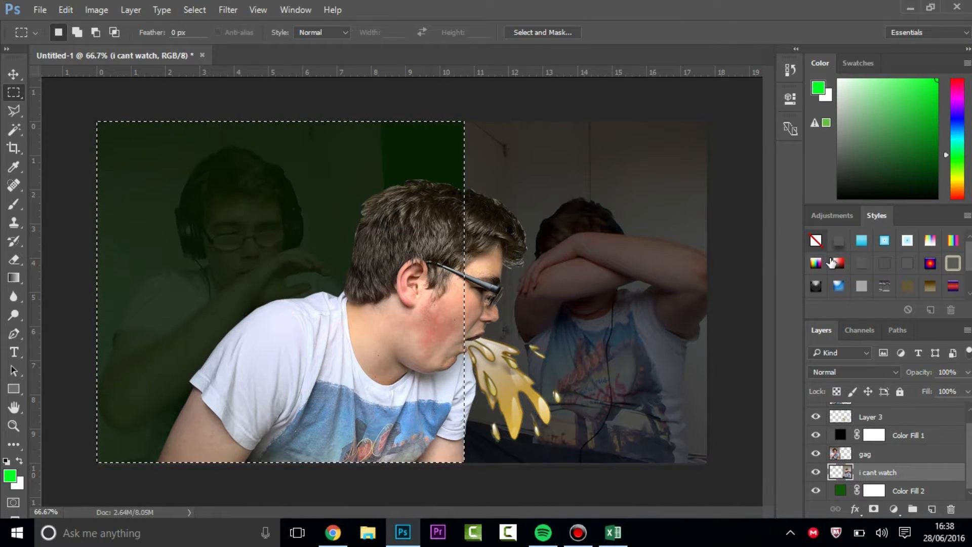
{"action": "left_click", "coordinate": [687, 112]}
Step: Lower the opacity of both the gag layer and the i cant watch layer to 30%
{"action": "left_click", "coordinate": [903, 435]}
{"action": "left_click", "coordinate": [904, 455]}
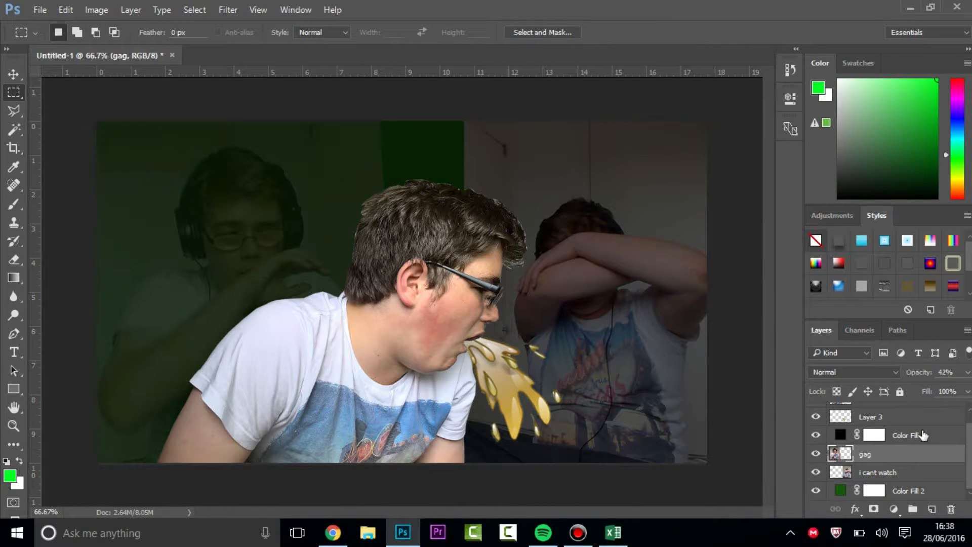
{"action": "left_click", "coordinate": [966, 373]}
{"action": "mouse_move", "coordinate": [929, 388]}
{"action": "left_mouse_down"}
{"action": "mouse_move", "coordinate": [911, 386]}
{"action": "mouse_move", "coordinate": [922, 389]}
{"action": "left_mouse_up"}
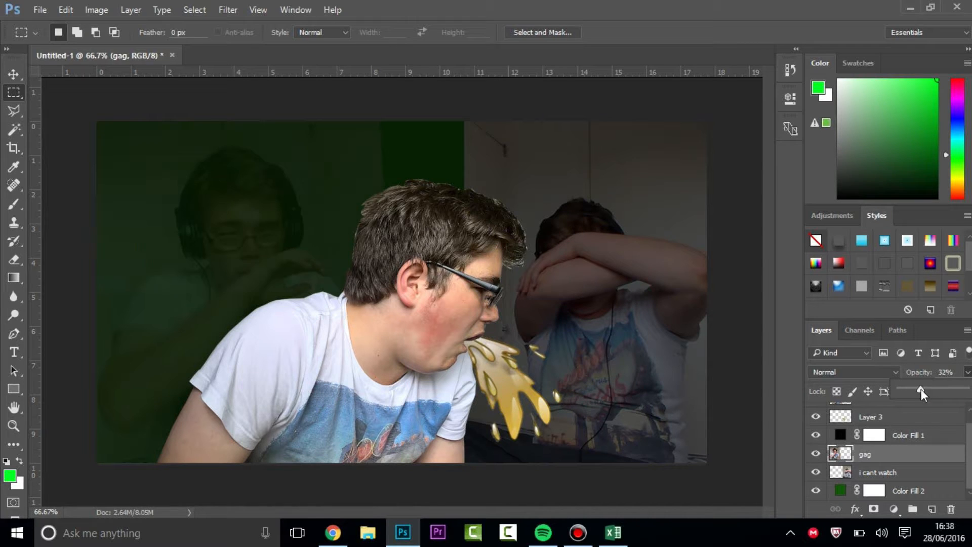
{"action": "left_click", "coordinate": [900, 470]}
{"action": "type", "text": "30"}
{"action": "key", "text": "Return"}
Step: Enlarge the i cant watch photo and tilt it slightly clockwise with Free Transform
{"action": "key", "text": "v"}
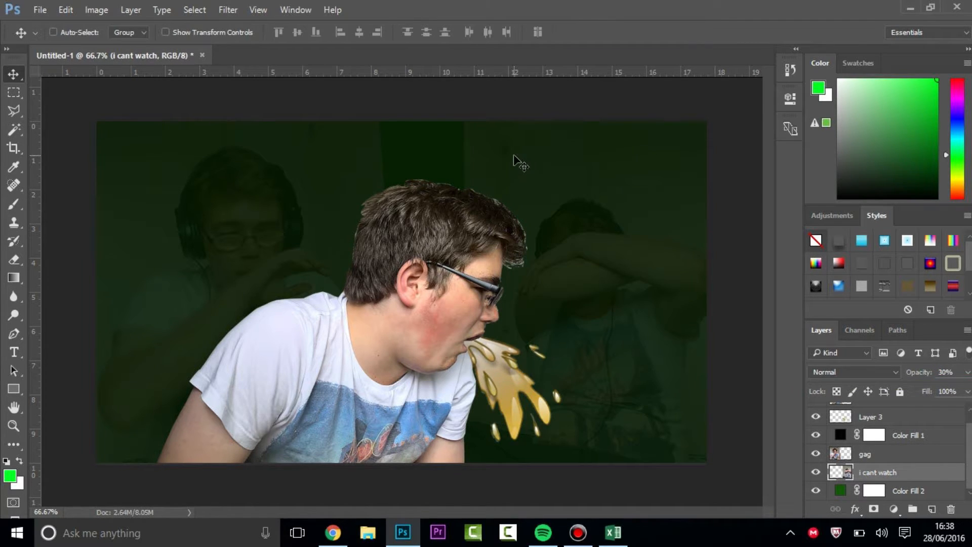
{"action": "key", "text": "ctrl+t"}
{"action": "left_click_drag", "start_coordinate": [463, 124], "coordinate": [465, 82]}
{"action": "key", "text": "Return"}
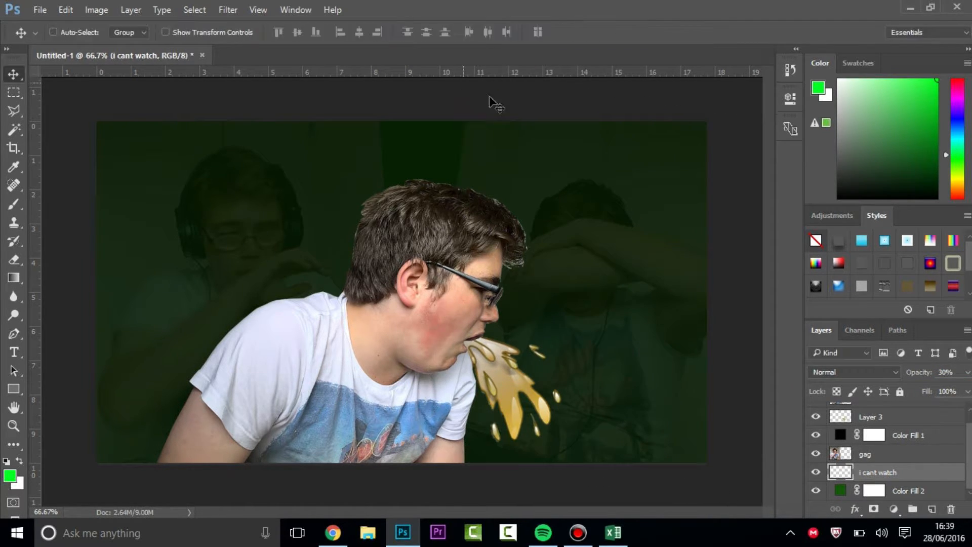
Step: Group the layers above the black fill layer and hide the group
{"action": "scroll", "coordinate": [930, 433], "scroll_direction": "up", "scroll_amount": 1}
{"action": "left_click", "coordinate": [930, 430]}
{"action": "left_click", "coordinate": [905, 413], "text": "shift"}
{"action": "key", "text": "ctrl+g"}
{"action": "left_click", "coordinate": [815, 412]}
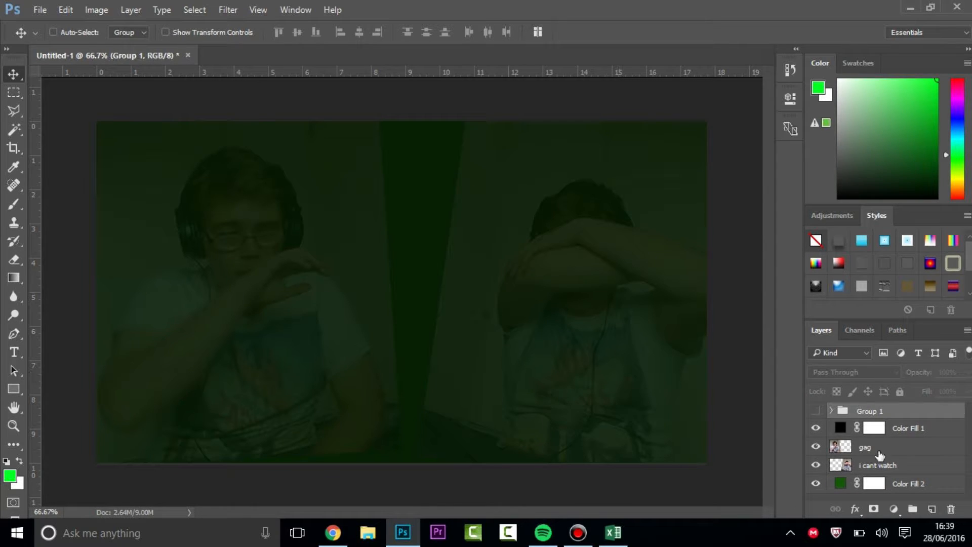
Step: Try to erase on the gag and i cant watch layers together
{"action": "left_click", "coordinate": [890, 447]}
{"action": "left_click", "coordinate": [891, 465], "text": "shift"}
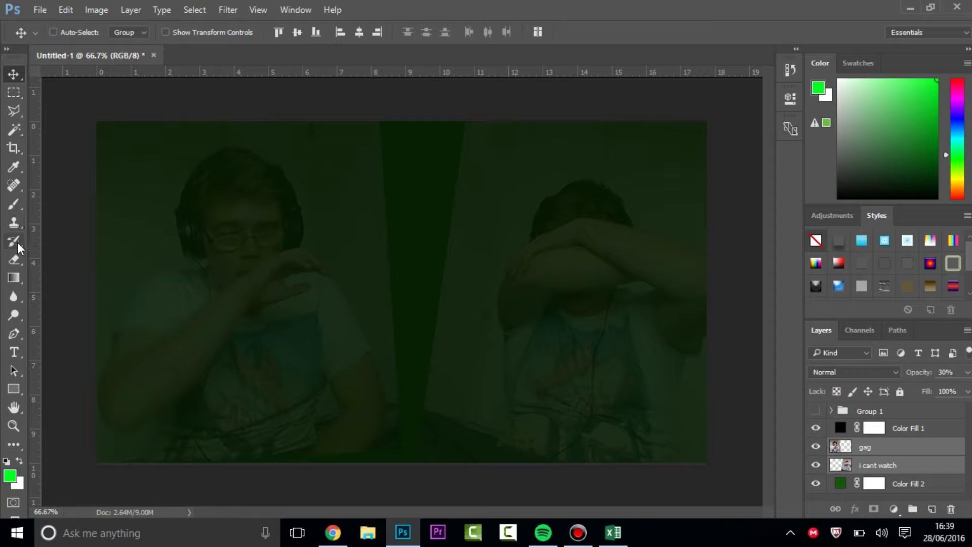
{"action": "left_click", "coordinate": [14, 259]}
{"action": "left_click", "coordinate": [472, 176]}
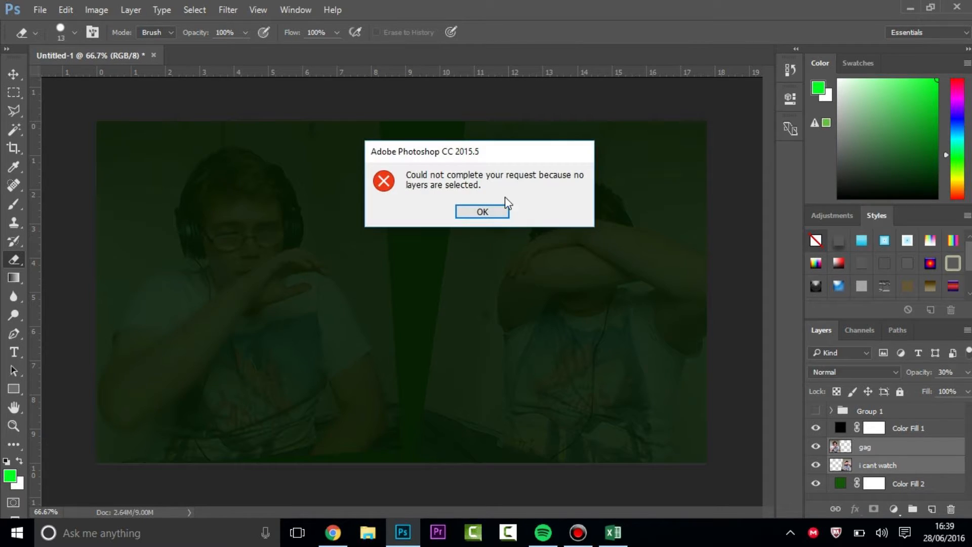
{"action": "key", "text": "Return"}
Step: Select only the gag layer and set the eraser brush to 300 px with 0% hardness
{"action": "left_click", "coordinate": [888, 449]}
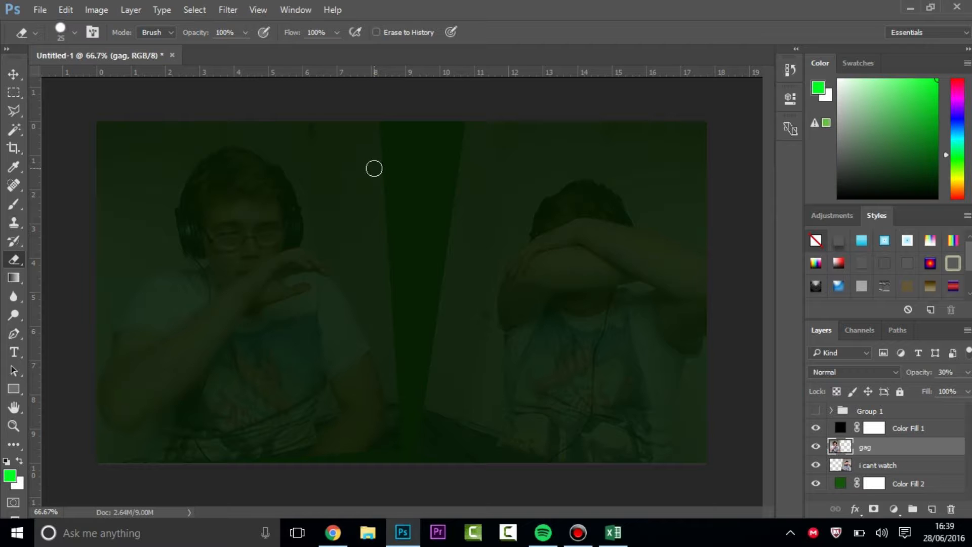
{"action": "key", "text": "bracketright"}
{"action": "key", "text": "bracketright"}
{"action": "key", "text": "bracketright"}
{"action": "key", "text": "bracketright"}
{"action": "key", "text": "bracketright"}
{"action": "key", "text": "bracketright"}
{"action": "key", "text": "bracketright"}
{"action": "key", "text": "bracketright"}
{"action": "key", "text": "bracketright"}
{"action": "key", "text": "bracketright"}
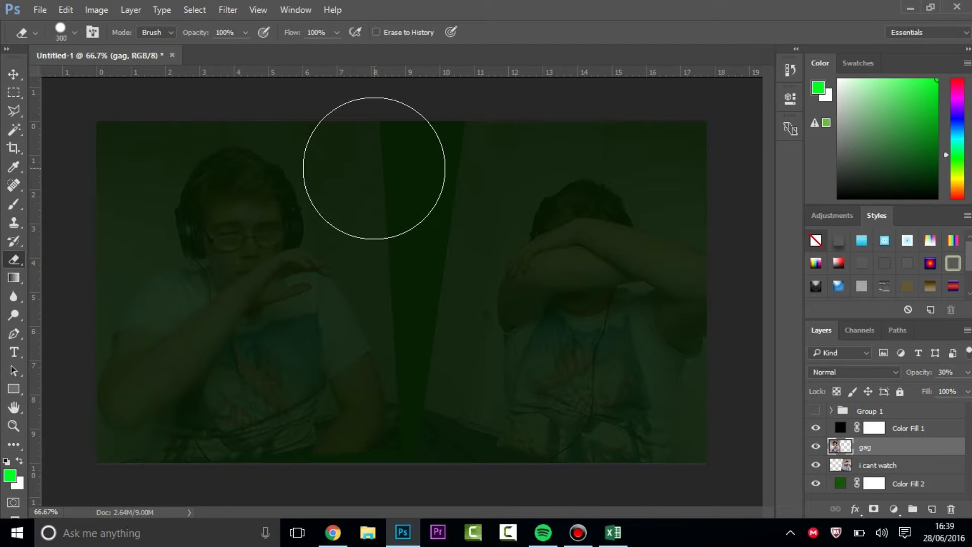
{"action": "left_click", "coordinate": [76, 33]}
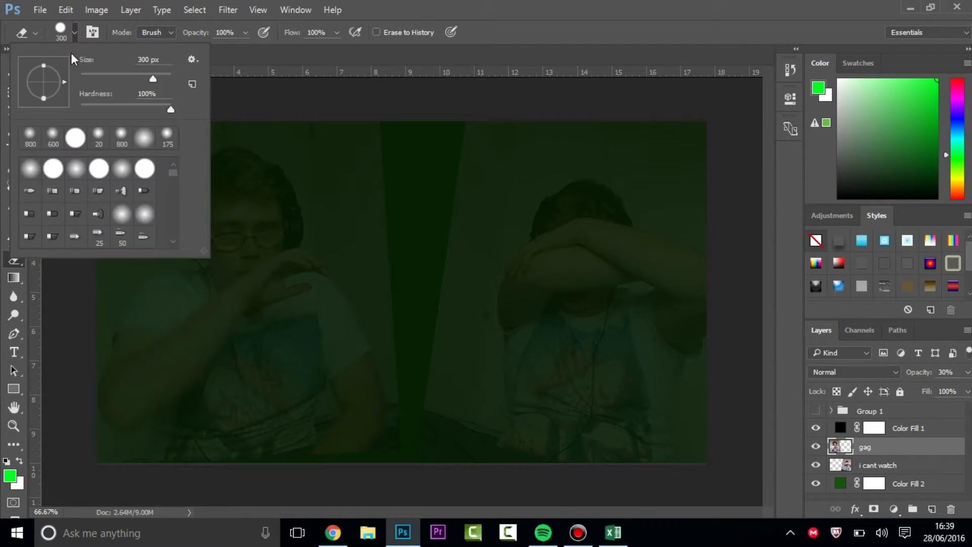
{"action": "left_click_drag", "start_coordinate": [79, 108], "coordinate": [76, 109]}
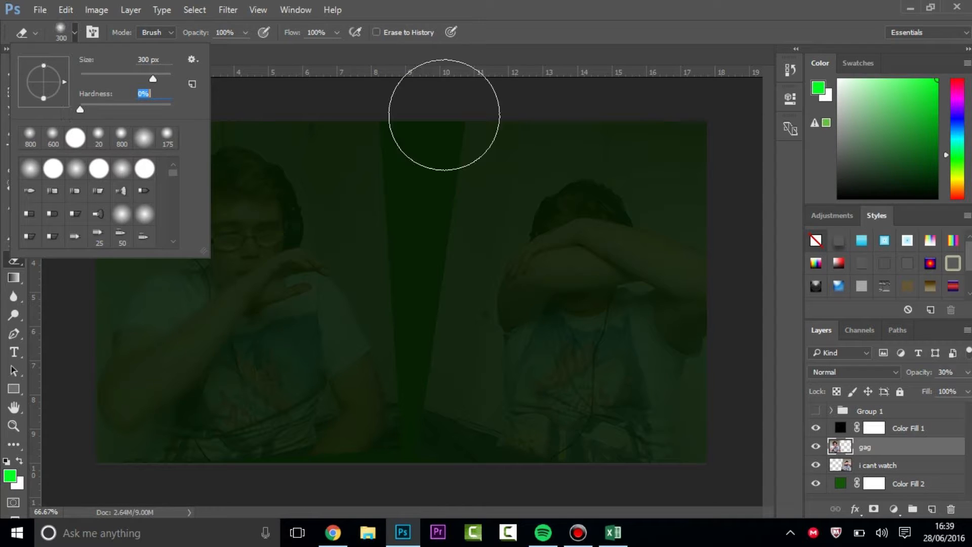
Step: Softly erase the background around the person in the gag photo and select the i cant watch layer
{"action": "left_click", "coordinate": [414, 129]}
{"action": "mouse_move", "coordinate": [405, 164]}
{"action": "left_mouse_down"}
{"action": "mouse_move", "coordinate": [429, 282]}
{"action": "mouse_move", "coordinate": [381, 136]}
{"action": "mouse_move", "coordinate": [366, 138]}
{"action": "mouse_move", "coordinate": [394, 203]}
{"action": "mouse_move", "coordinate": [345, 115]}
{"action": "mouse_move", "coordinate": [411, 211]}
{"action": "mouse_move", "coordinate": [447, 385]}
{"action": "mouse_move", "coordinate": [446, 435]}
{"action": "mouse_move", "coordinate": [451, 405]}
{"action": "left_mouse_up"}
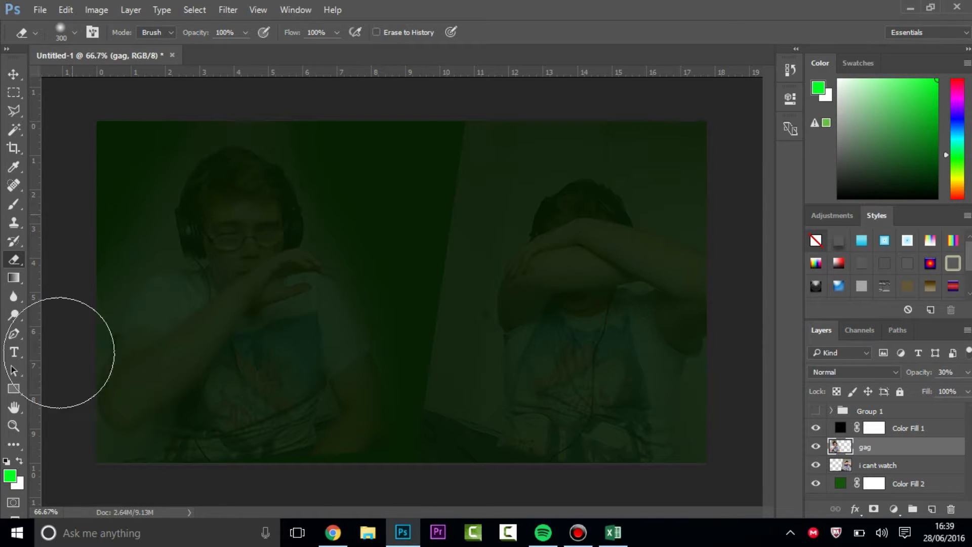
{"action": "left_click", "coordinate": [908, 464]}
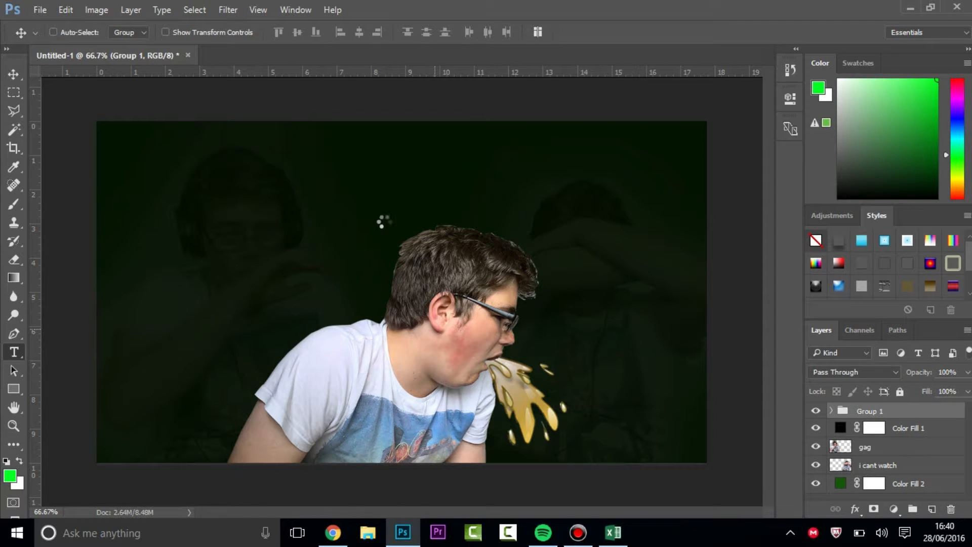
Step: Add the white 70 pt title "I FEEL SICK!" and place it across the upper part of the canvas
{"action": "key", "text": "t"}
{"action": "left_click", "coordinate": [134, 207]}
{"action": "type", "text": "i"}
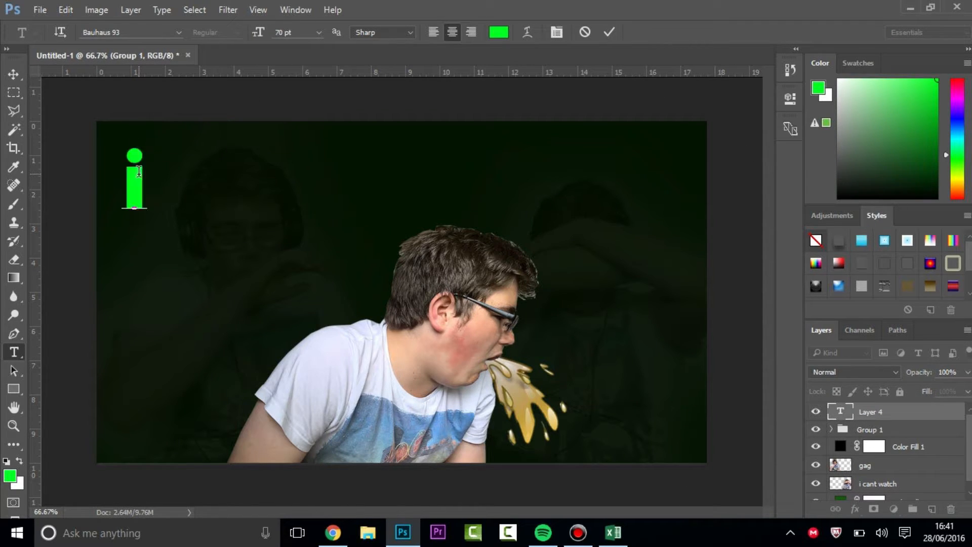
{"action": "key", "text": "BackSpace"}
{"action": "left_click", "coordinate": [498, 31]}
{"action": "left_click", "coordinate": [304, 124]}
{"action": "key", "text": "Return"}
{"action": "type", "text": "I FEEL SICK!"}
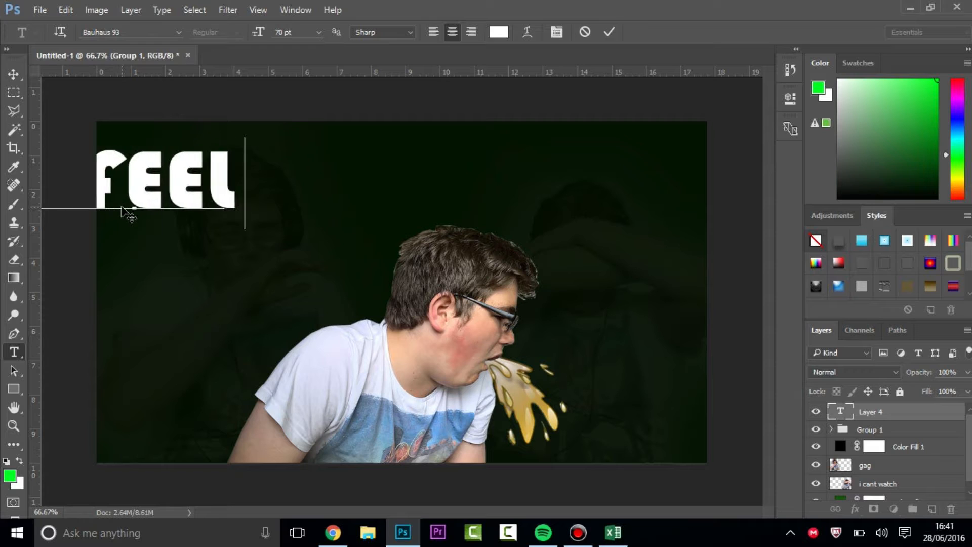
{"action": "left_click_drag", "start_coordinate": [174, 259], "coordinate": [461, 283]}
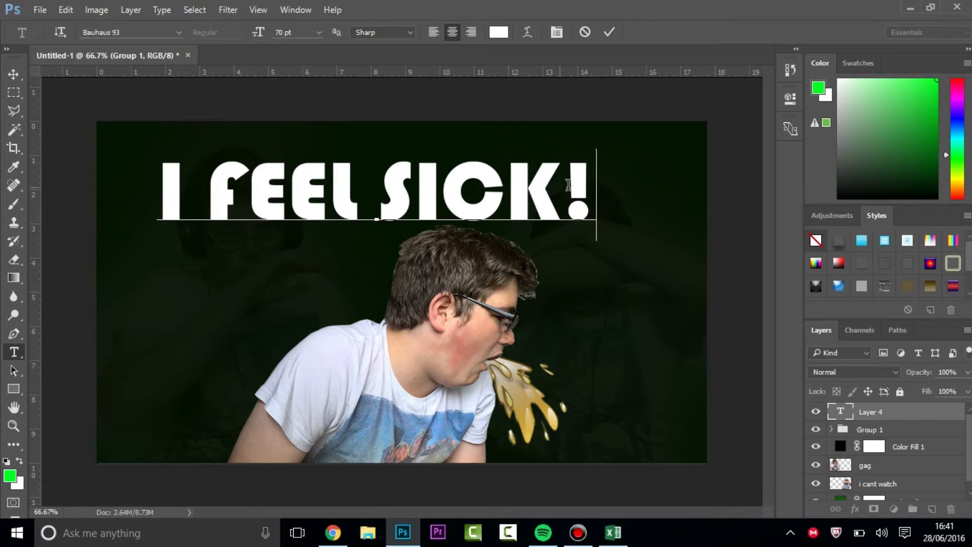
Step: Set the title's font to And Then It Ends and shift the title toward the upper-left corner
{"action": "key", "text": "ctrl+a"}
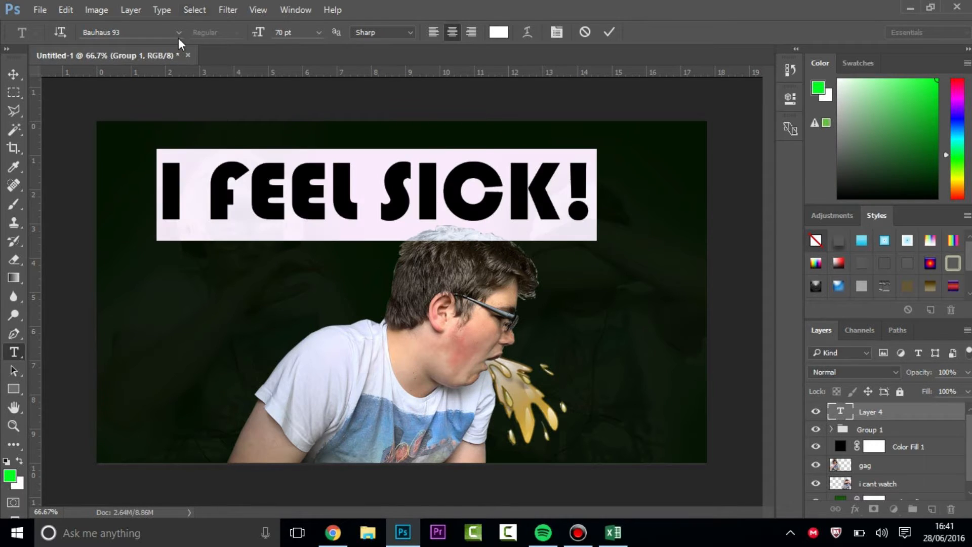
{"action": "left_click", "coordinate": [178, 32]}
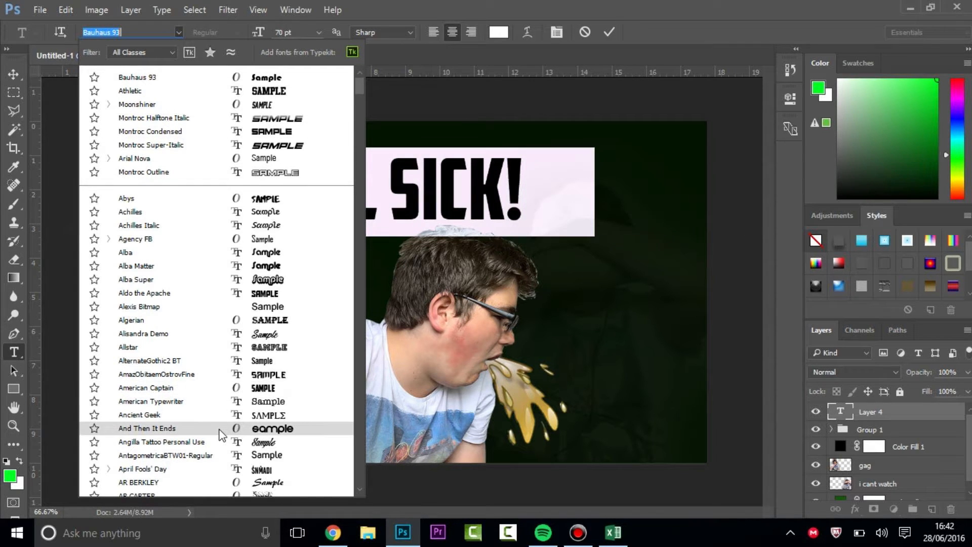
{"action": "left_click", "coordinate": [104, 428]}
{"action": "left_click", "coordinate": [386, 185]}
{"action": "left_click", "coordinate": [609, 31]}
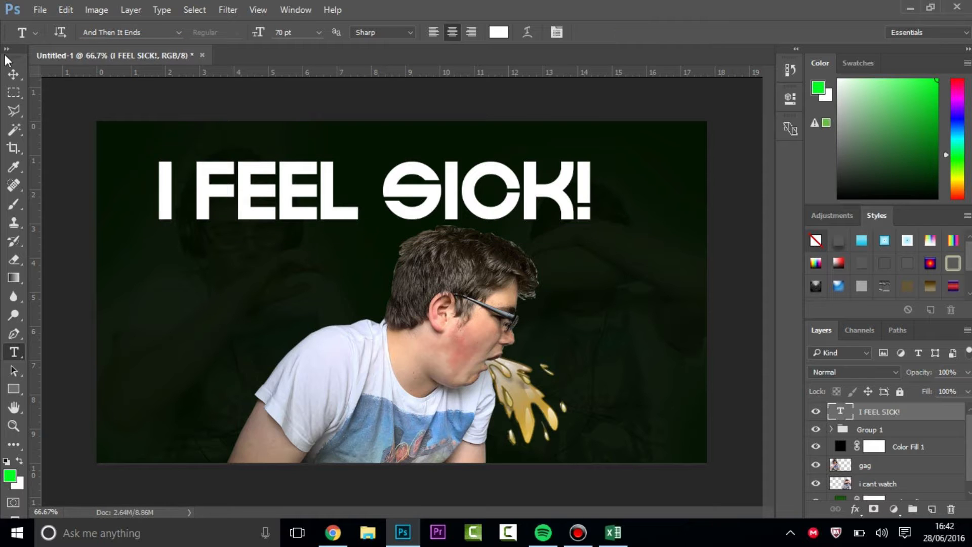
{"action": "left_click", "coordinate": [13, 74]}
{"action": "left_click_drag", "start_coordinate": [329, 212], "coordinate": [292, 208]}
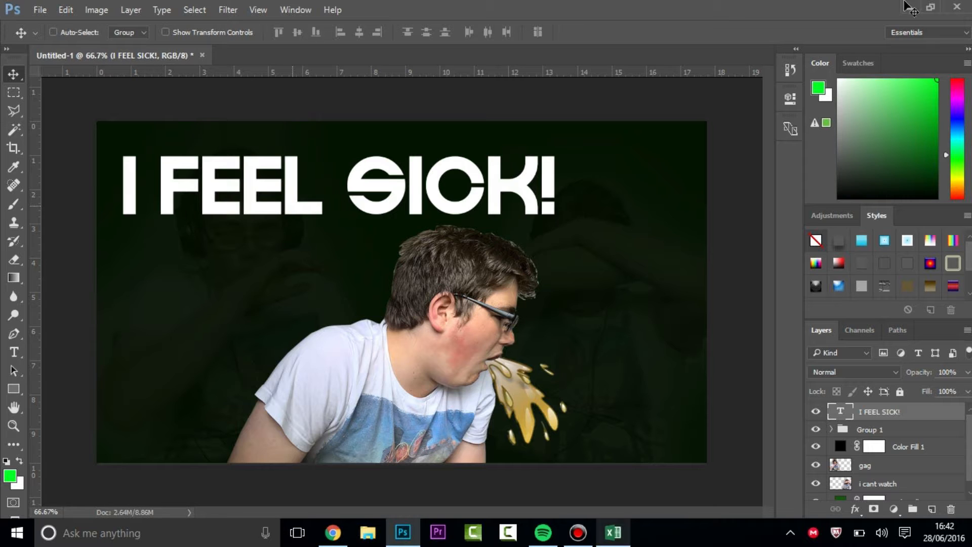
{"action": "left_click", "coordinate": [333, 532]}
{"action": "left_click", "coordinate": [272, 10]}
{"action": "left_click", "coordinate": [272, 10]}
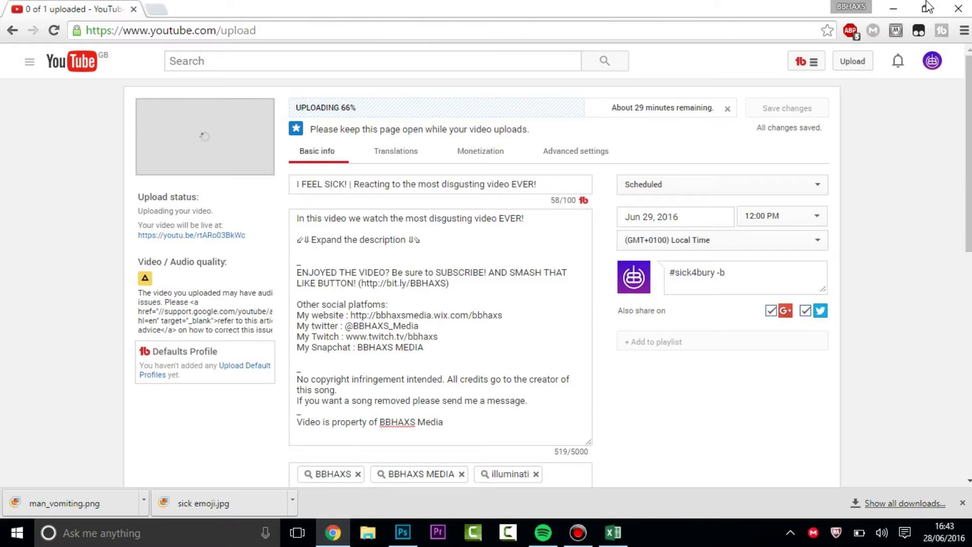
{"action": "key", "text": "super+d"}
{"action": "left_click", "coordinate": [403, 532]}
{"action": "left_click", "coordinate": [543, 532]}
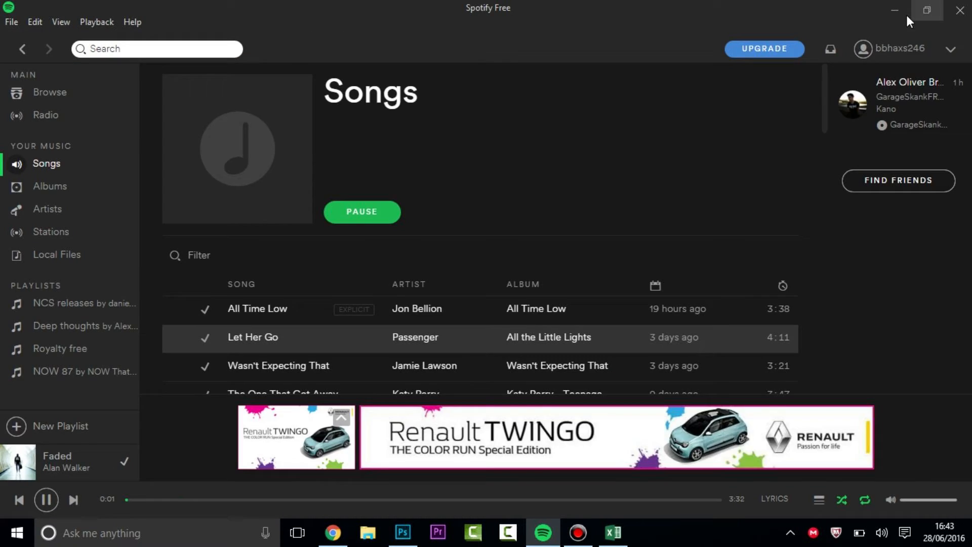
{"action": "left_click", "coordinate": [895, 10]}
{"action": "left_click", "coordinate": [612, 532]}
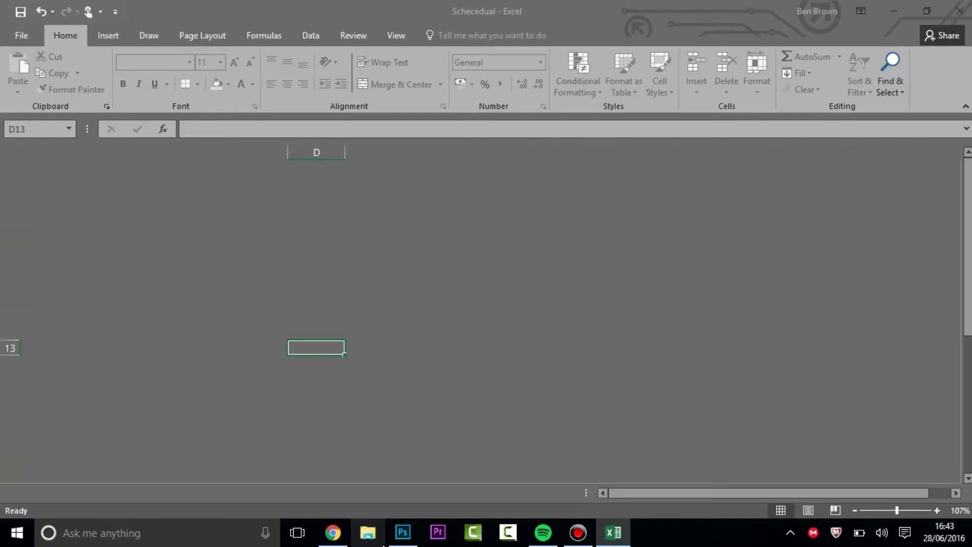
{"action": "left_click", "coordinate": [402, 532]}
Step: Center the "I FEEL SICK!" title near the canvas's upper edge and change its font to Black Sand
{"action": "left_click_drag", "start_coordinate": [551, 178], "coordinate": [476, 188]}
{"action": "key", "text": "t"}
{"action": "left_click_drag", "start_coordinate": [618, 178], "coordinate": [575, 175]}
{"action": "key", "text": "ctrl+a"}
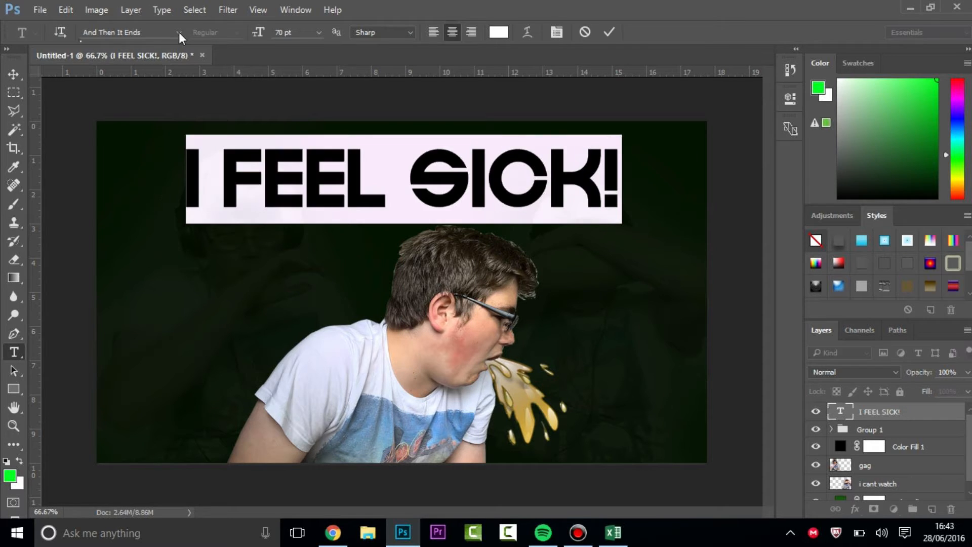
{"action": "left_click", "coordinate": [178, 32]}
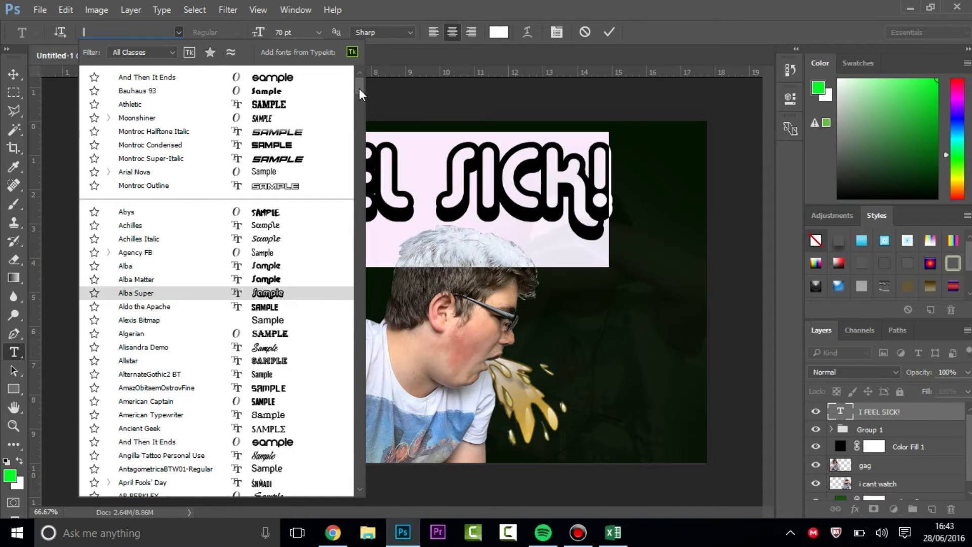
{"action": "scroll", "coordinate": [208, 284], "scroll_direction": "down", "scroll_amount": 15}
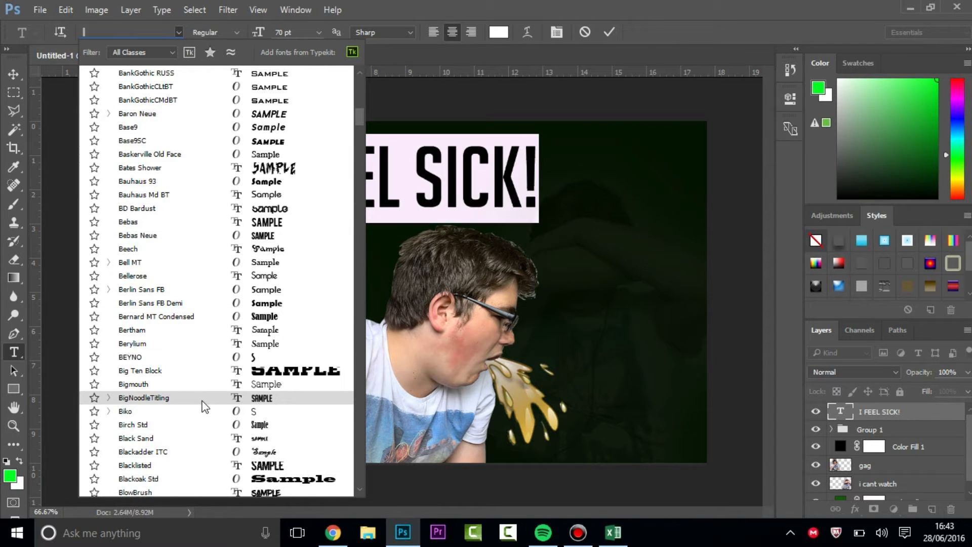
{"action": "left_click", "coordinate": [204, 438]}
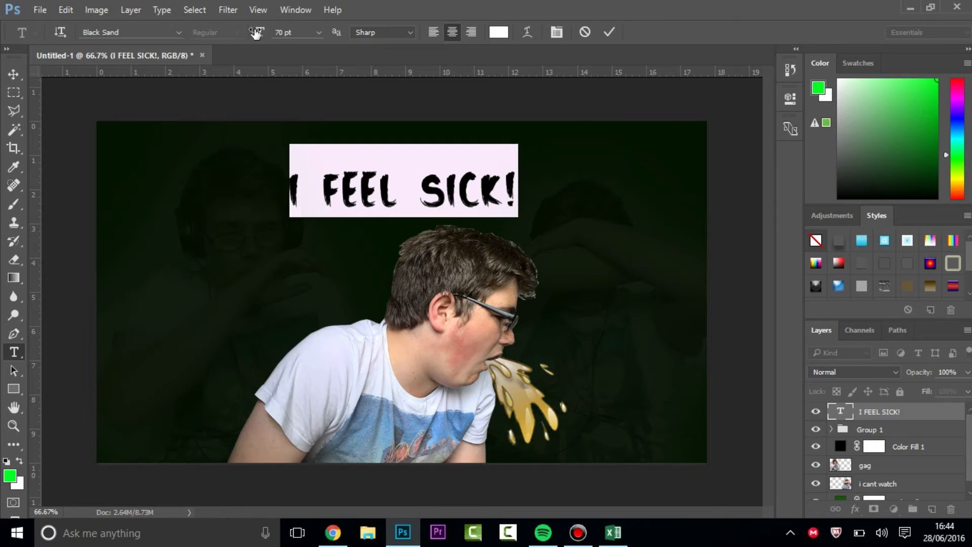
Step: Enlarge the title's font size and position the title above the person's head
{"action": "left_click_drag", "start_coordinate": [258, 32], "coordinate": [274, 33]}
{"action": "left_click", "coordinate": [341, 188]}
{"action": "key", "text": "ctrl+Return"}
{"action": "left_click", "coordinate": [14, 75]}
{"action": "left_click_drag", "start_coordinate": [334, 195], "coordinate": [210, 350]}
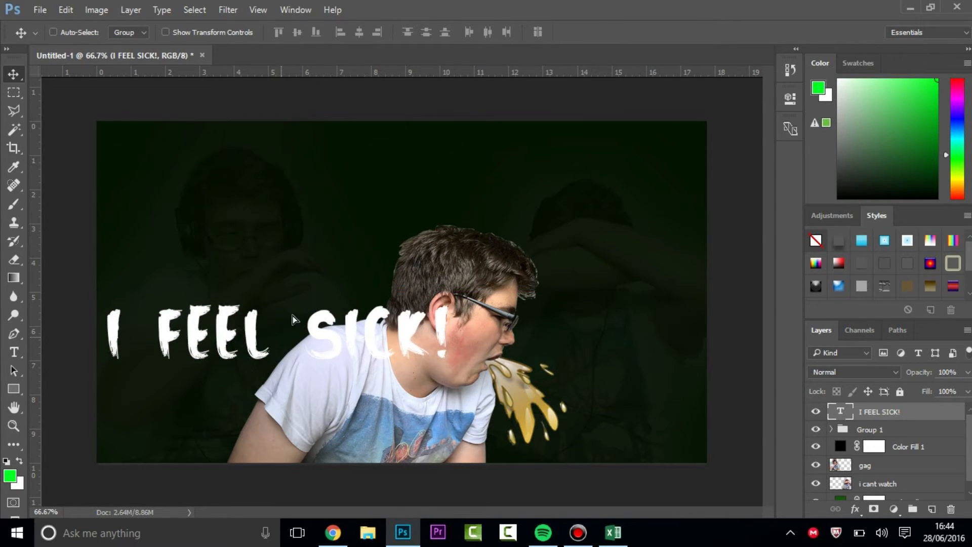
{"action": "left_click_drag", "start_coordinate": [292, 324], "coordinate": [404, 169]}
Step: Add a gradient overlay to the "I FEEL SICK!" title and change its dark green color stop to yellow-green #d8ff00
{"action": "double_click", "coordinate": [952, 413]}
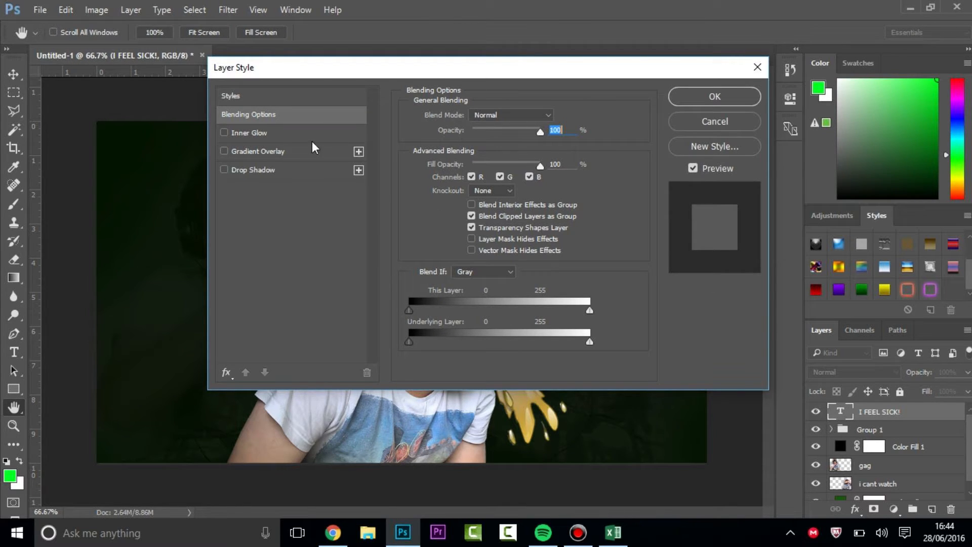
{"action": "left_click", "coordinate": [226, 151]}
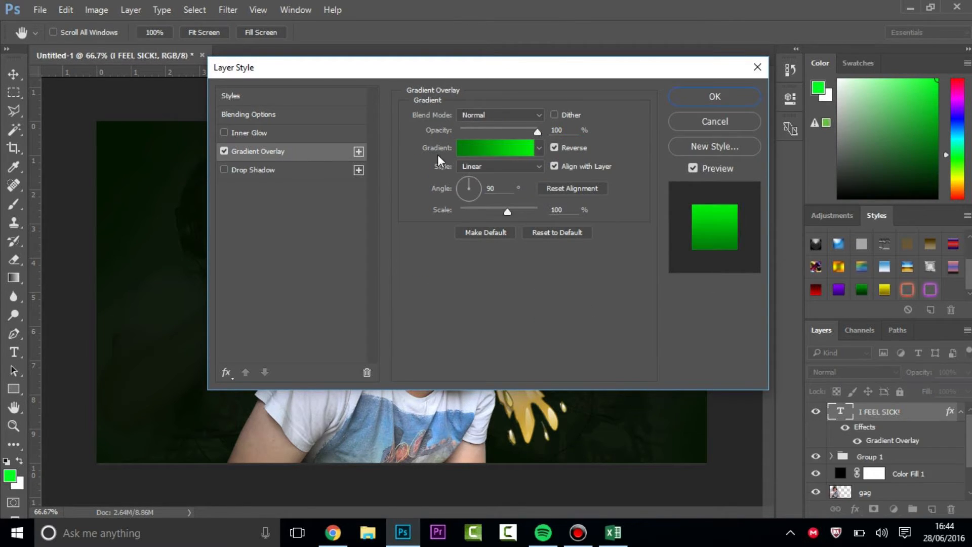
{"action": "left_click", "coordinate": [482, 148]}
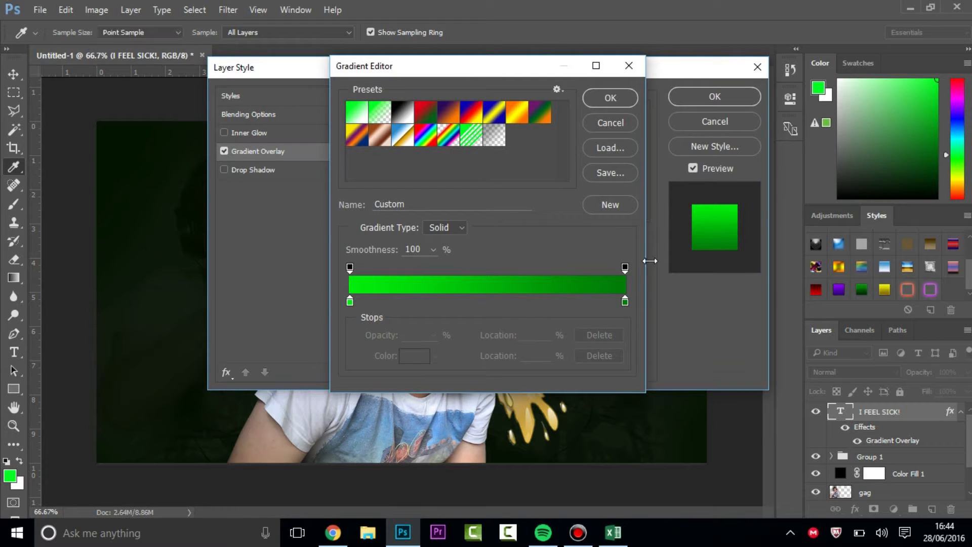
{"action": "left_click", "coordinate": [625, 302]}
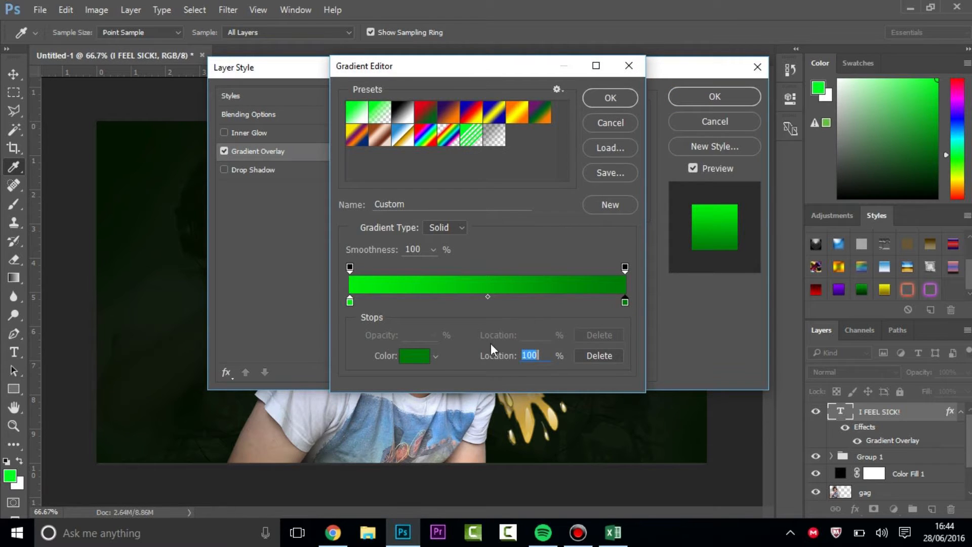
{"action": "left_click", "coordinate": [414, 355]}
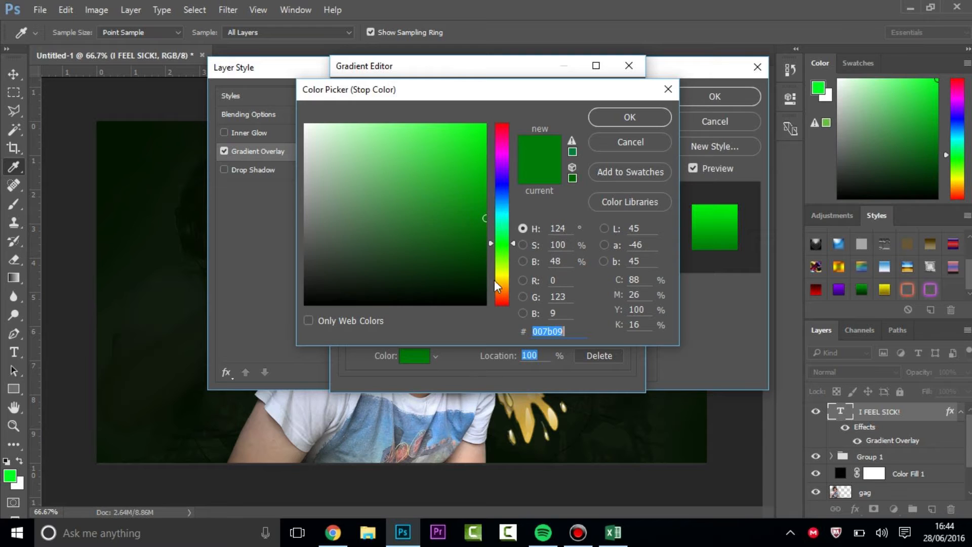
{"action": "left_click_drag", "start_coordinate": [505, 279], "coordinate": [504, 273]}
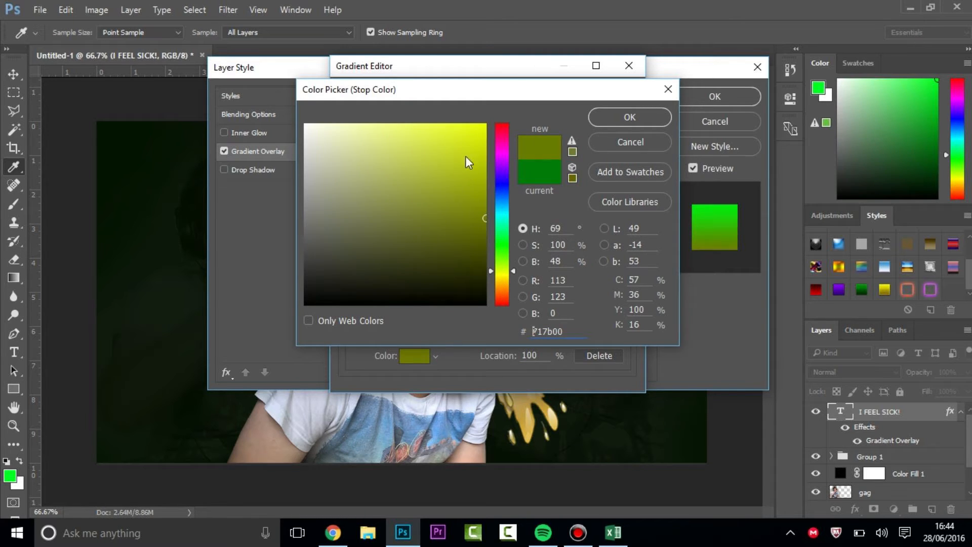
{"action": "mouse_move", "coordinate": [467, 153]}
{"action": "left_mouse_down"}
{"action": "mouse_move", "coordinate": [539, 72]}
{"action": "mouse_move", "coordinate": [589, 62]}
{"action": "left_mouse_up"}
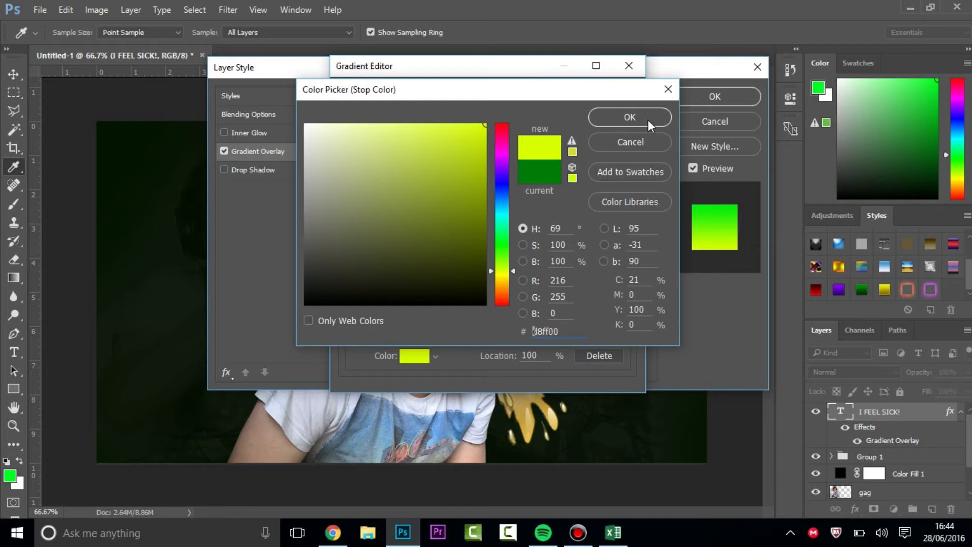
{"action": "left_click", "coordinate": [633, 111]}
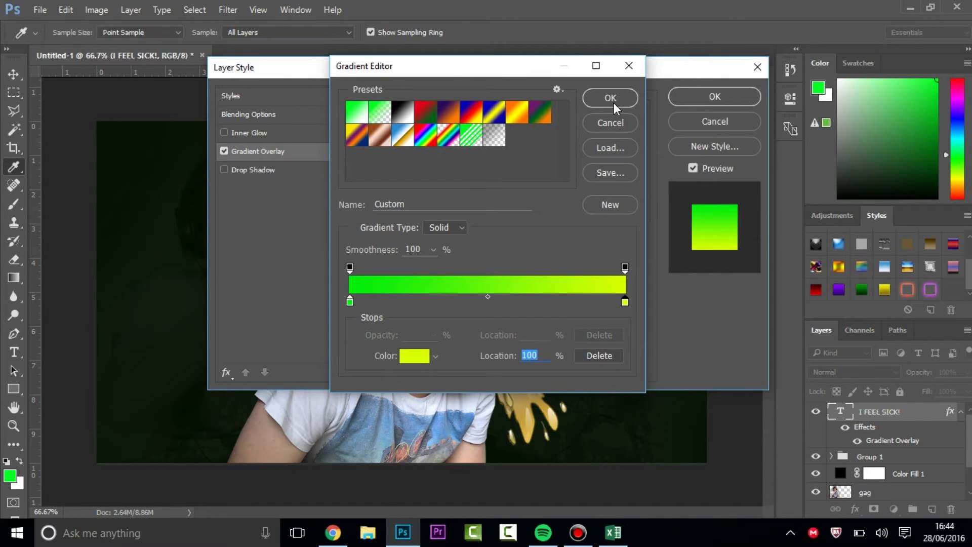
{"action": "left_click", "coordinate": [610, 98]}
Step: Add an inner glow to the title with 33% noise and adjust its choke and size
{"action": "left_click", "coordinate": [300, 135]}
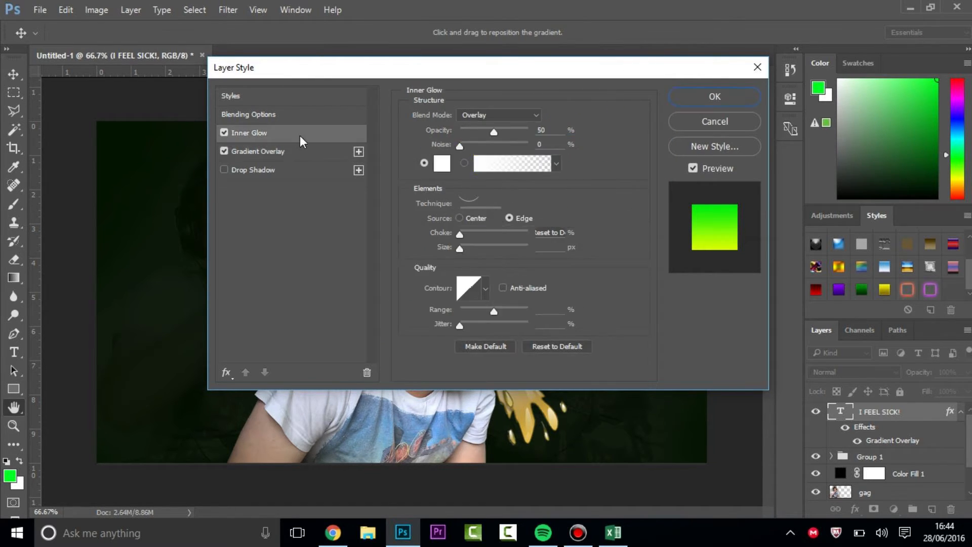
{"action": "left_click", "coordinate": [467, 145]}
{"action": "type", "text": "33"}
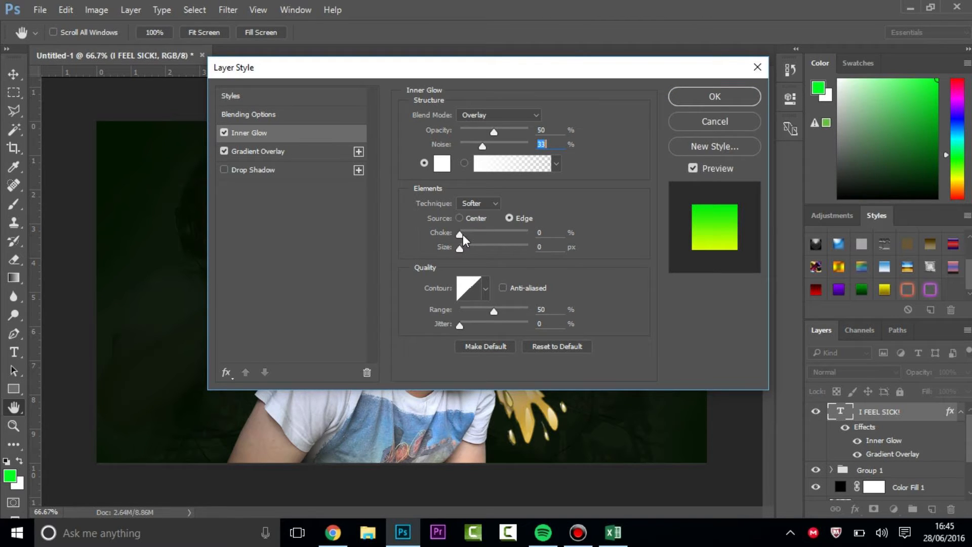
{"action": "left_click", "coordinate": [462, 235]}
{"action": "left_click", "coordinate": [473, 252]}
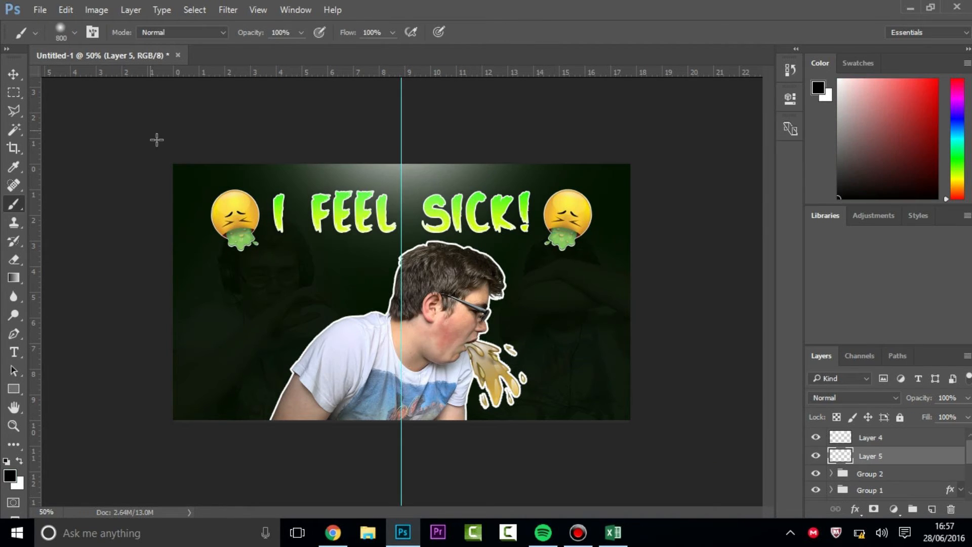
Step: Paint soft black shading down both side edges of the thumbnail on Layer 5 with the large brush
{"action": "left_click", "coordinate": [158, 175]}
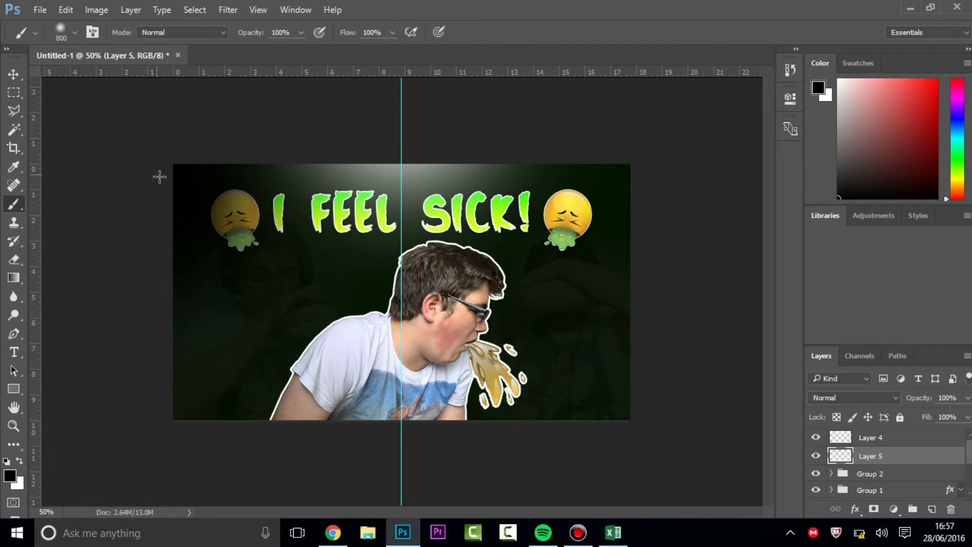
{"action": "left_click", "coordinate": [159, 176]}
{"action": "left_click", "coordinate": [161, 131]}
{"action": "left_click", "coordinate": [163, 345]}
{"action": "left_click", "coordinate": [181, 499]}
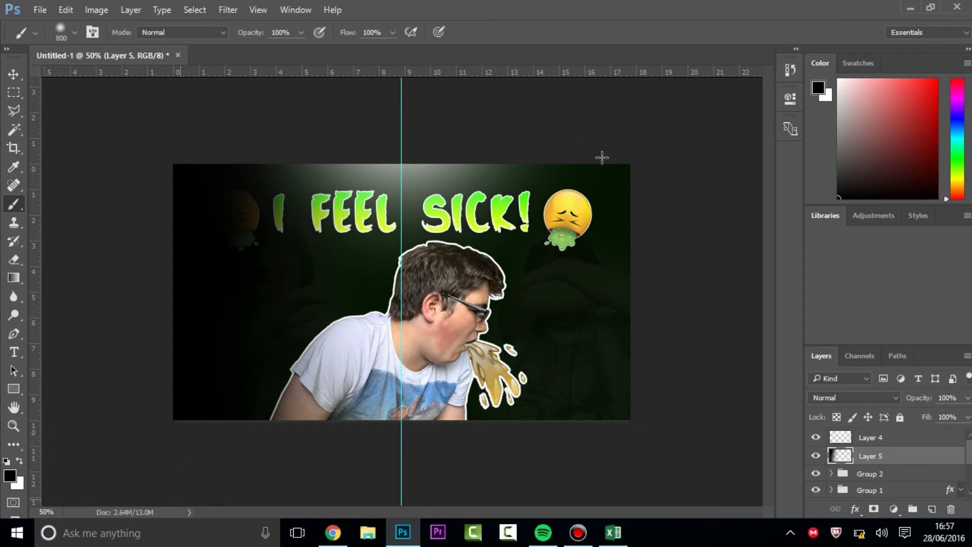
{"action": "left_click", "coordinate": [643, 209]}
{"action": "left_click", "coordinate": [653, 387]}
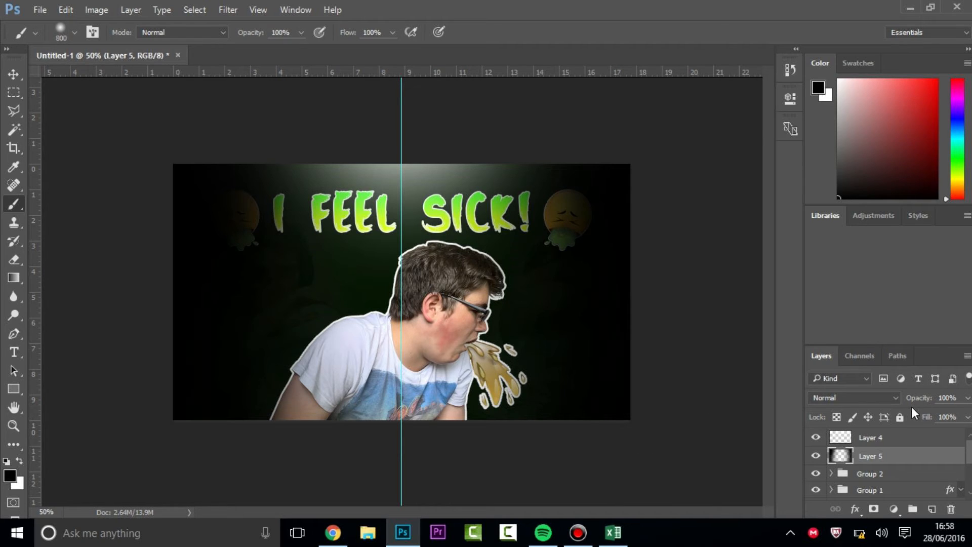
Step: Lower the opacity of the black edge shading on Layer 5 to 48%
{"action": "left_click", "coordinate": [967, 397]}
{"action": "left_click", "coordinate": [939, 414]}
{"action": "left_click_drag", "start_coordinate": [934, 416], "coordinate": [933, 415]}
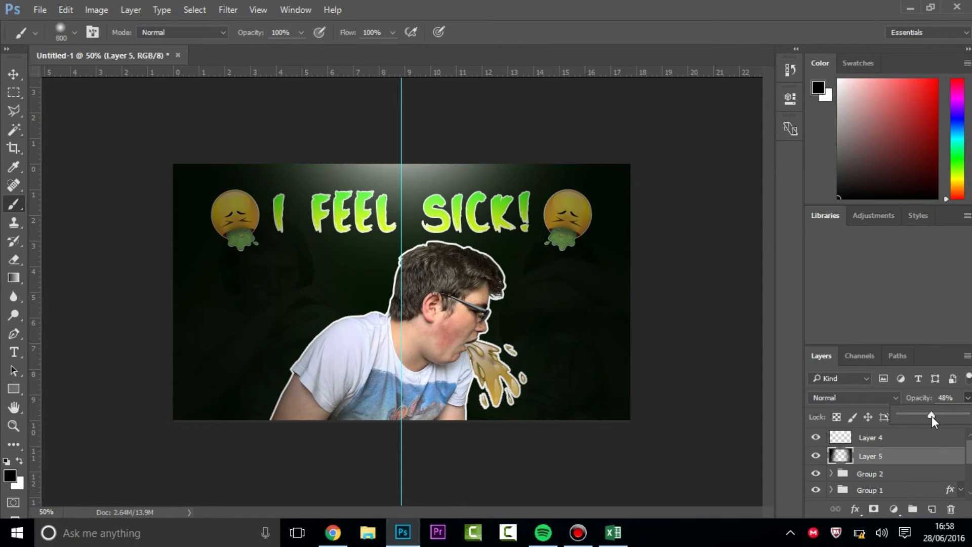
{"action": "left_click", "coordinate": [919, 455]}
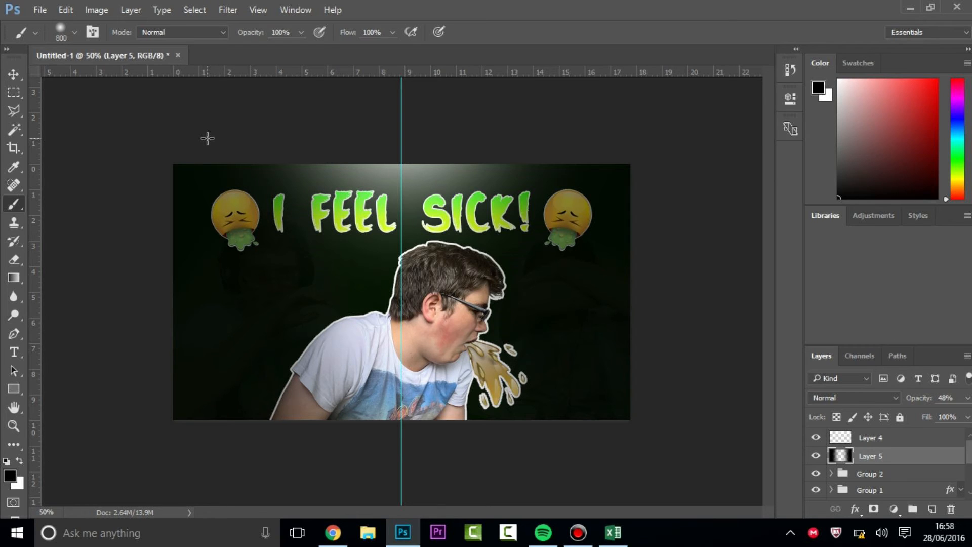
Step: Open the thumbnail in Save for Web and dismiss the file-saving dialog to return to the export settings
{"action": "left_click", "coordinate": [40, 10]}
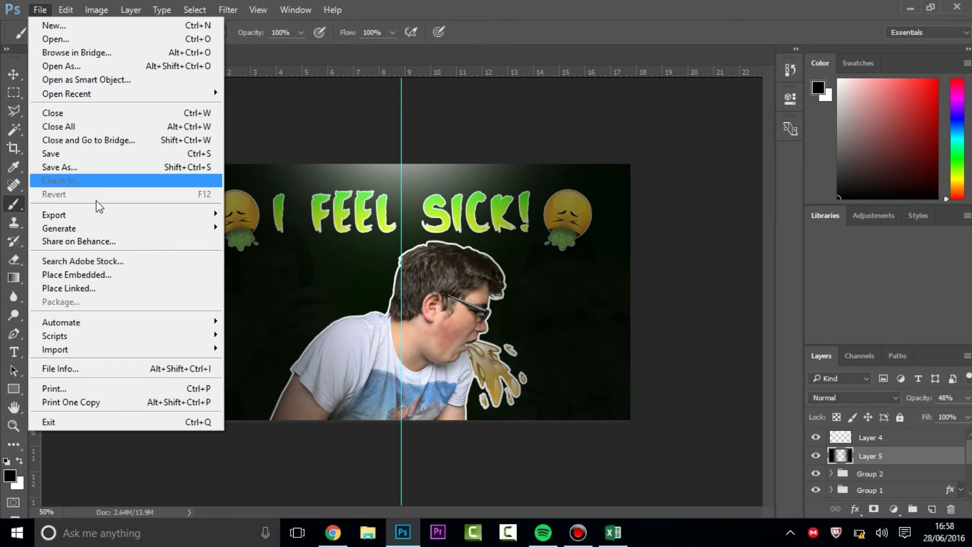
{"action": "mouse_move", "coordinate": [126, 217]}
{"action": "left_click", "coordinate": [286, 268]}
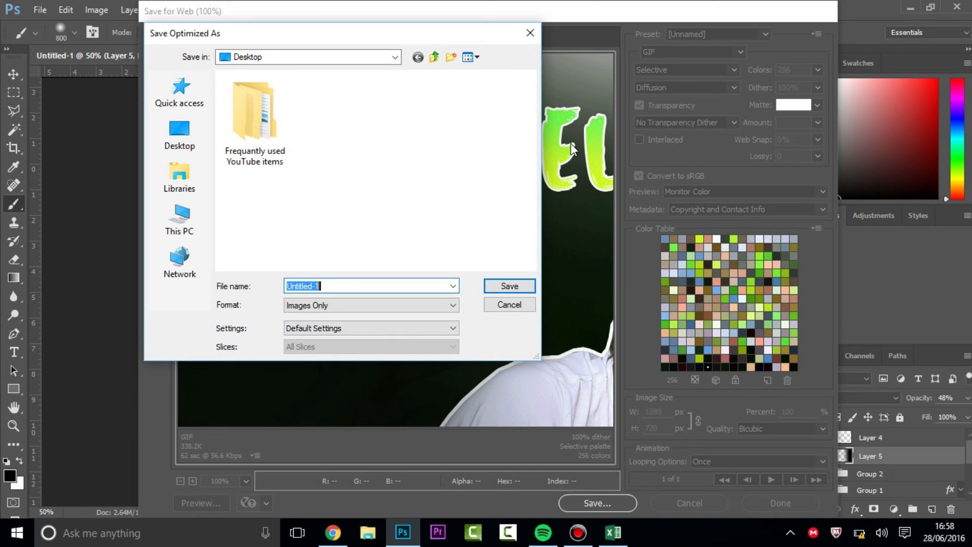
{"action": "left_click", "coordinate": [505, 306]}
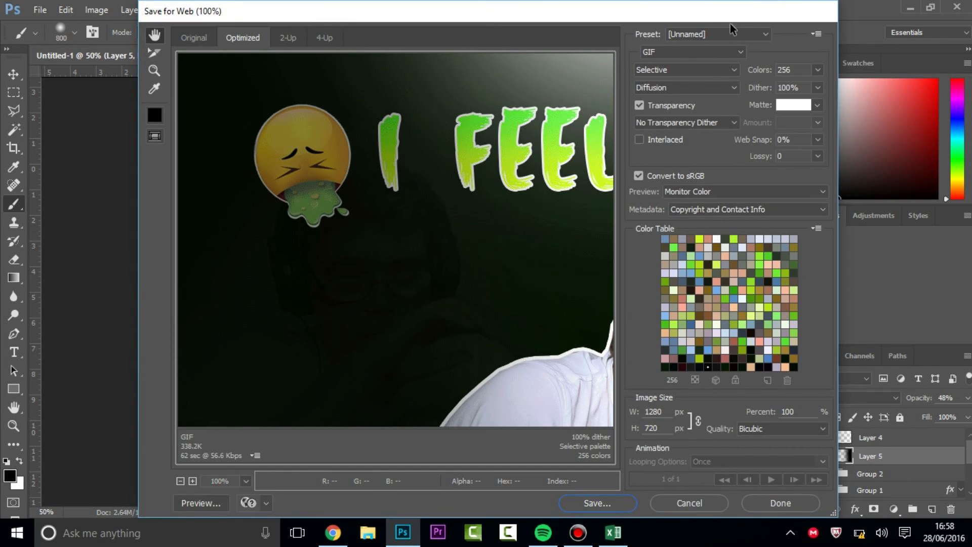